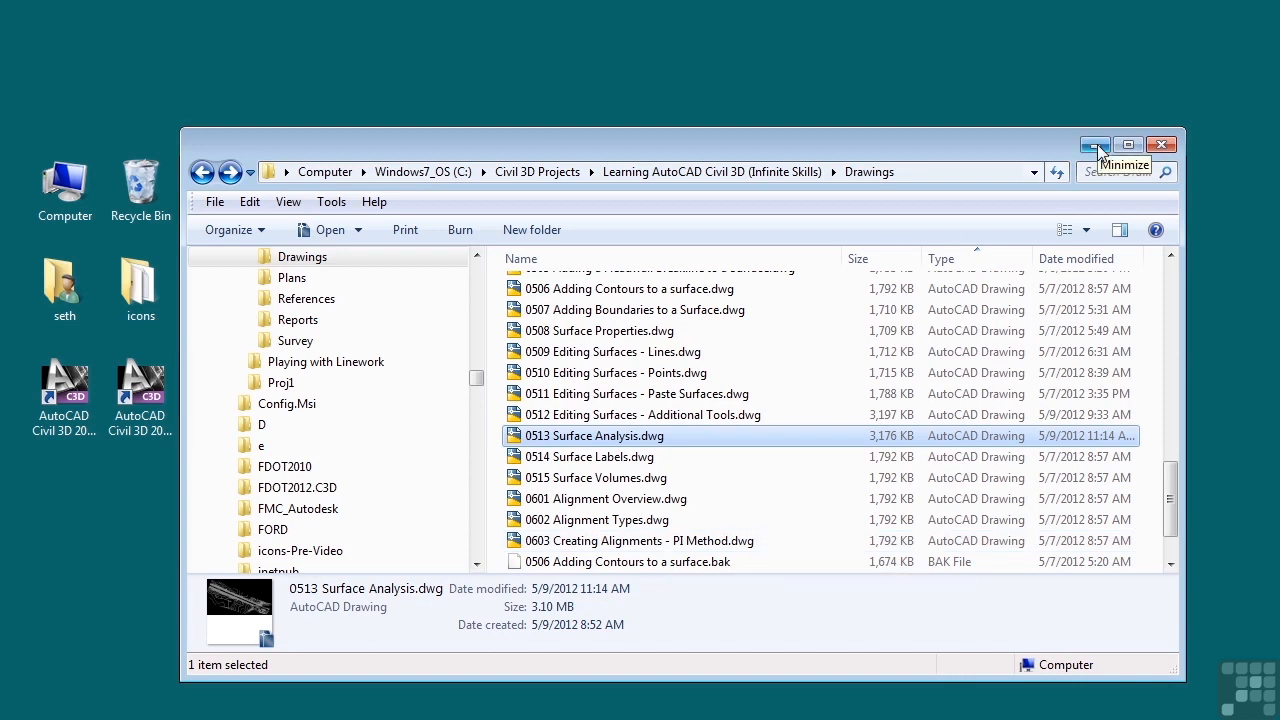
Minimize the file browser and open the Slope Banding (2D) surface style of the 0513 Surface Analysis drawing.
click(1097, 147)
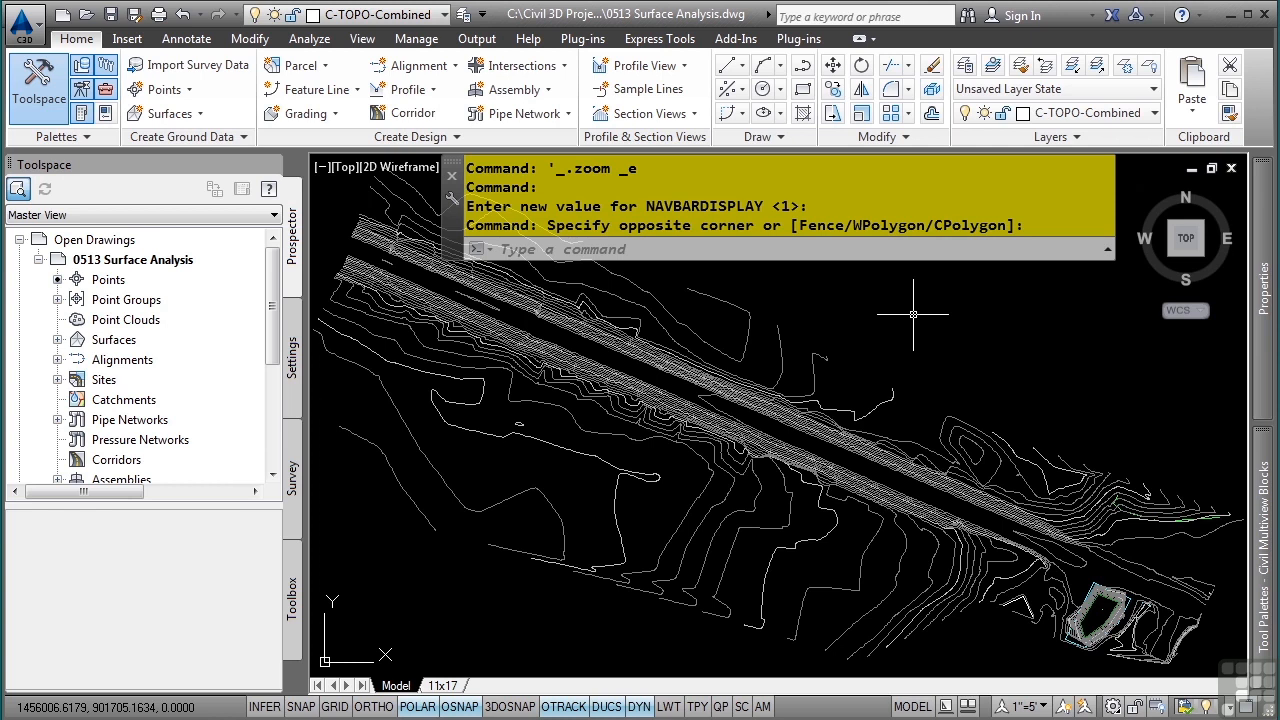
click(291, 408)
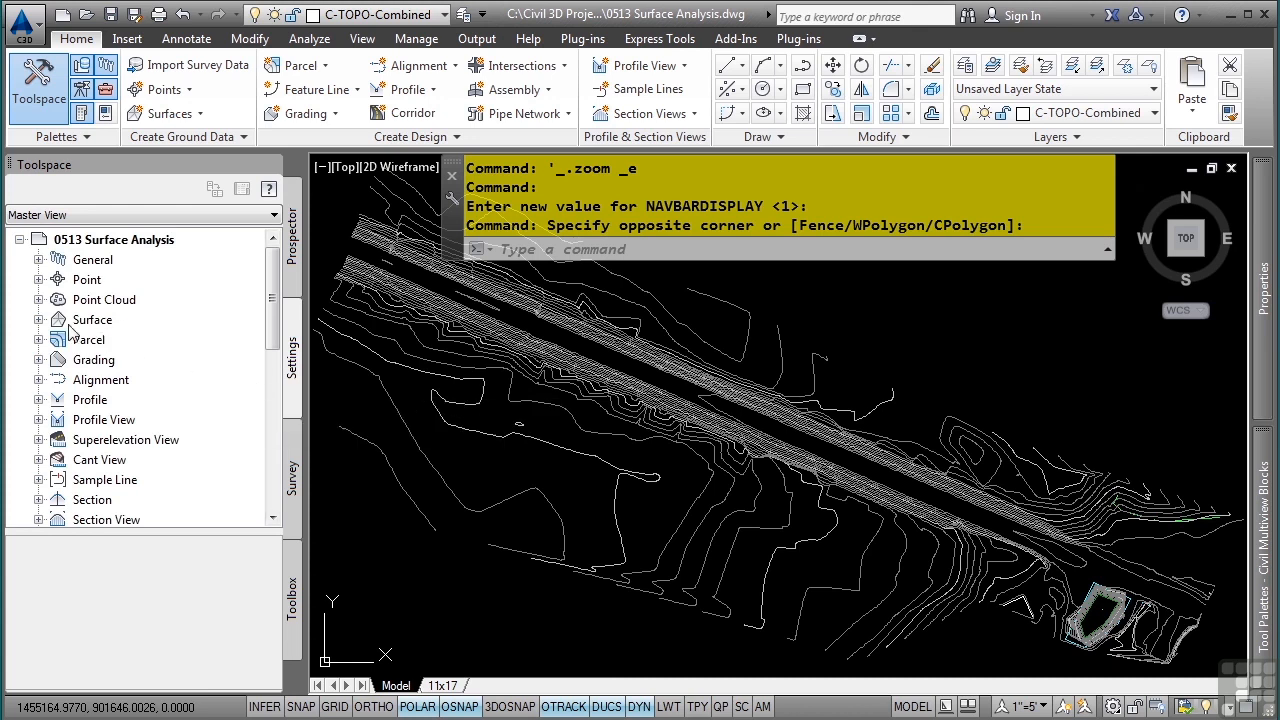
click(39, 320)
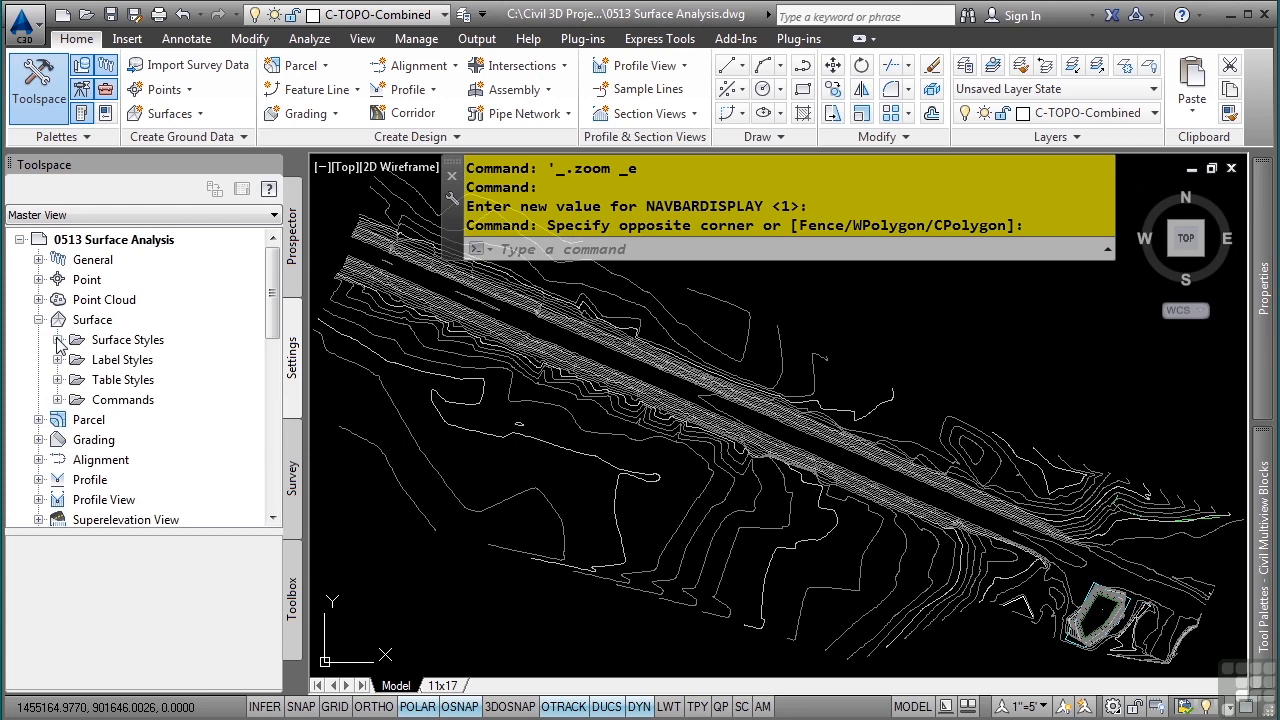
click(57, 340)
scroll(150, 425, down, 2)
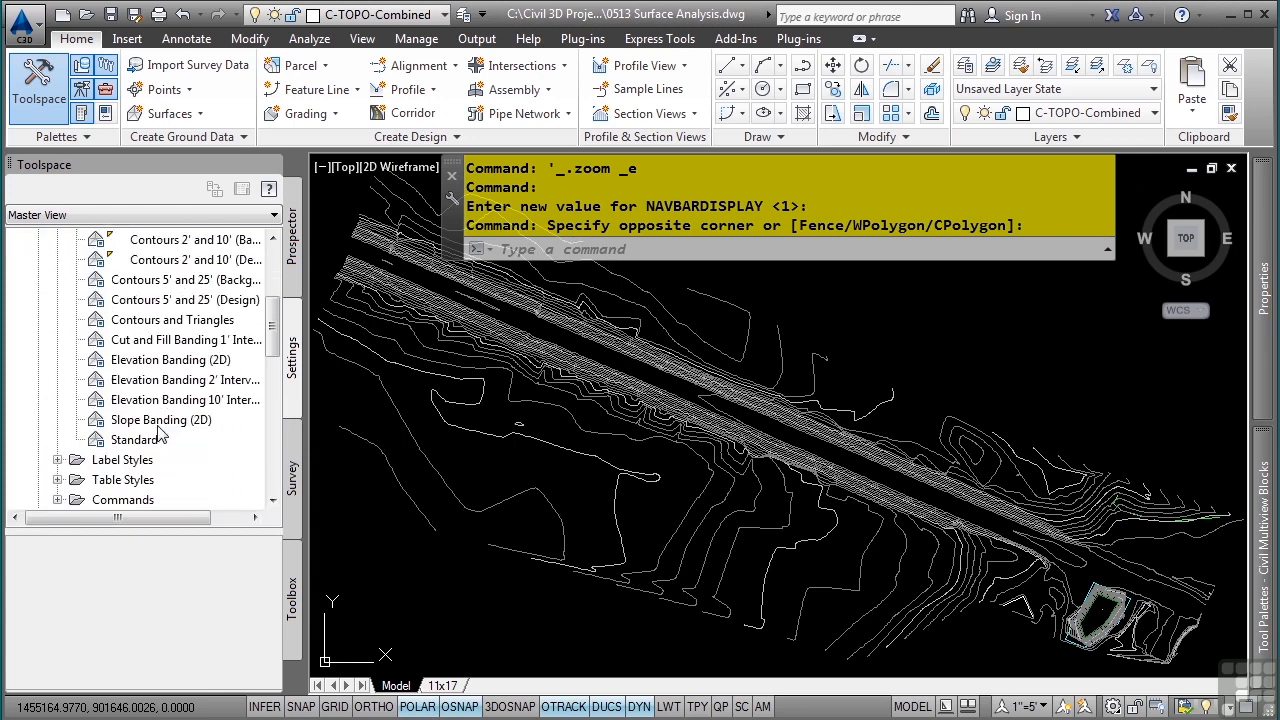
click(160, 425)
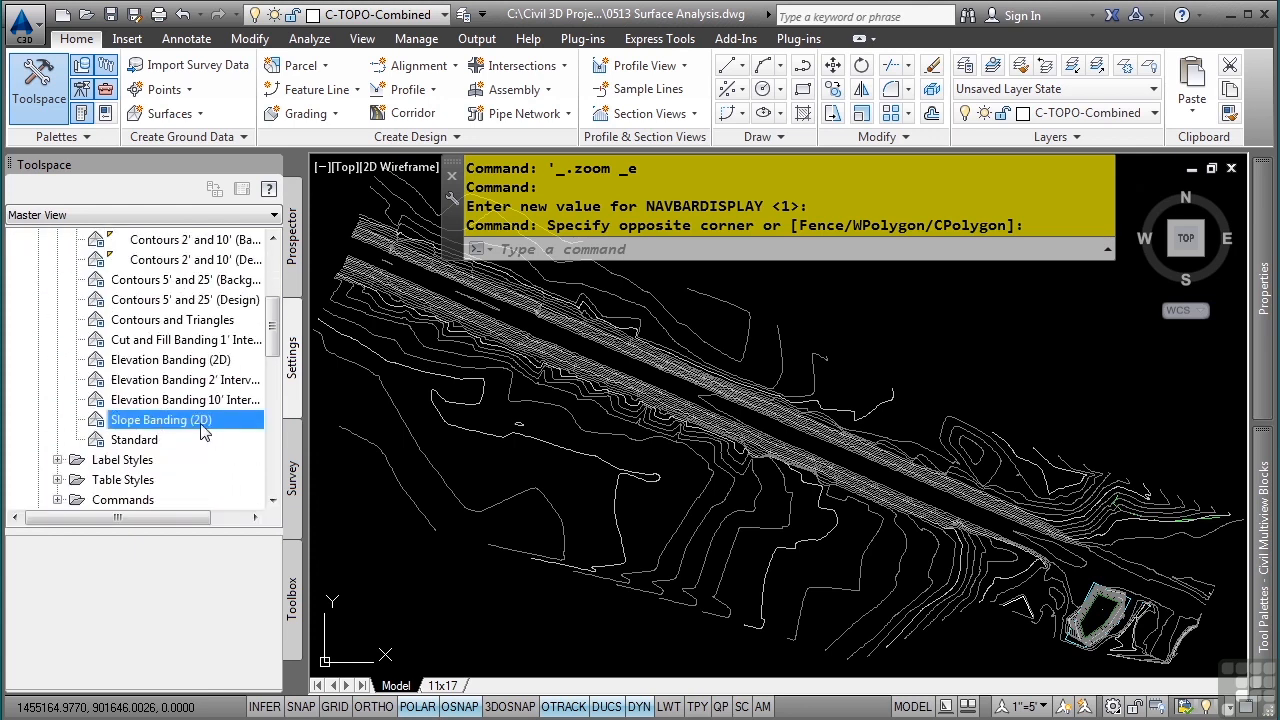
double_click(196, 420)
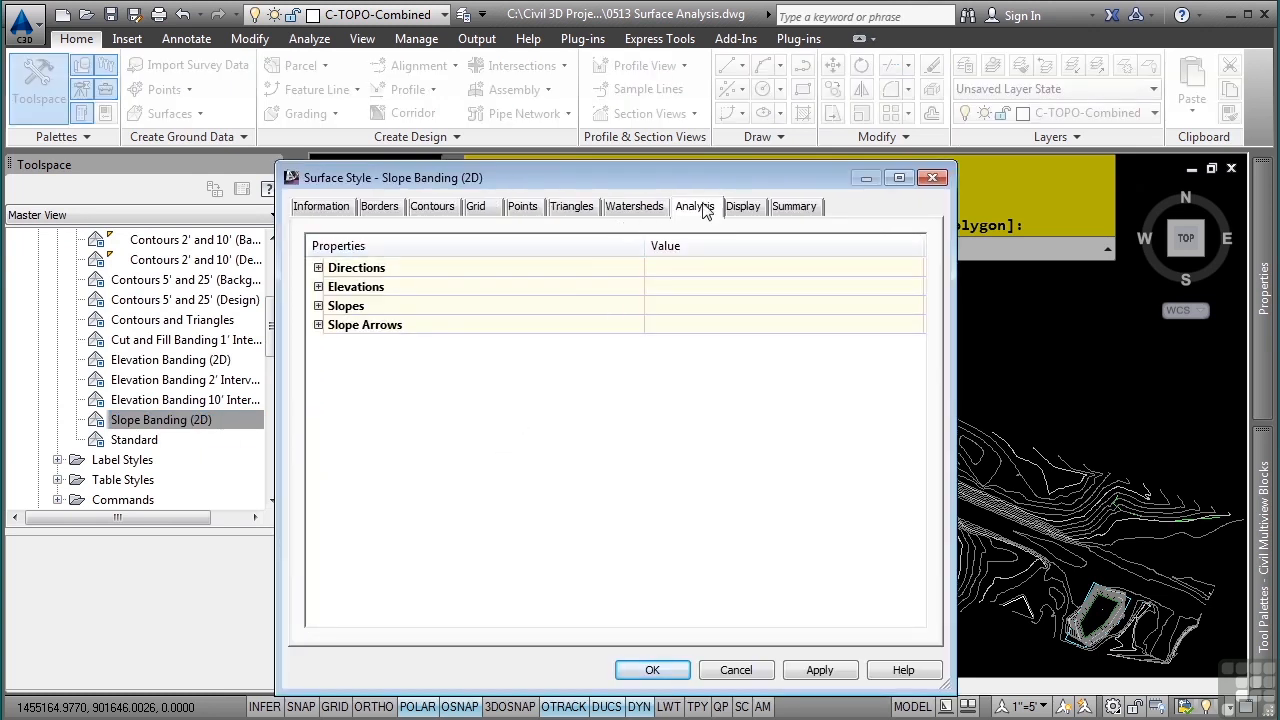
Review the style's Directions and Slopes analysis properties and its component display settings, and close the style.
click(318, 268)
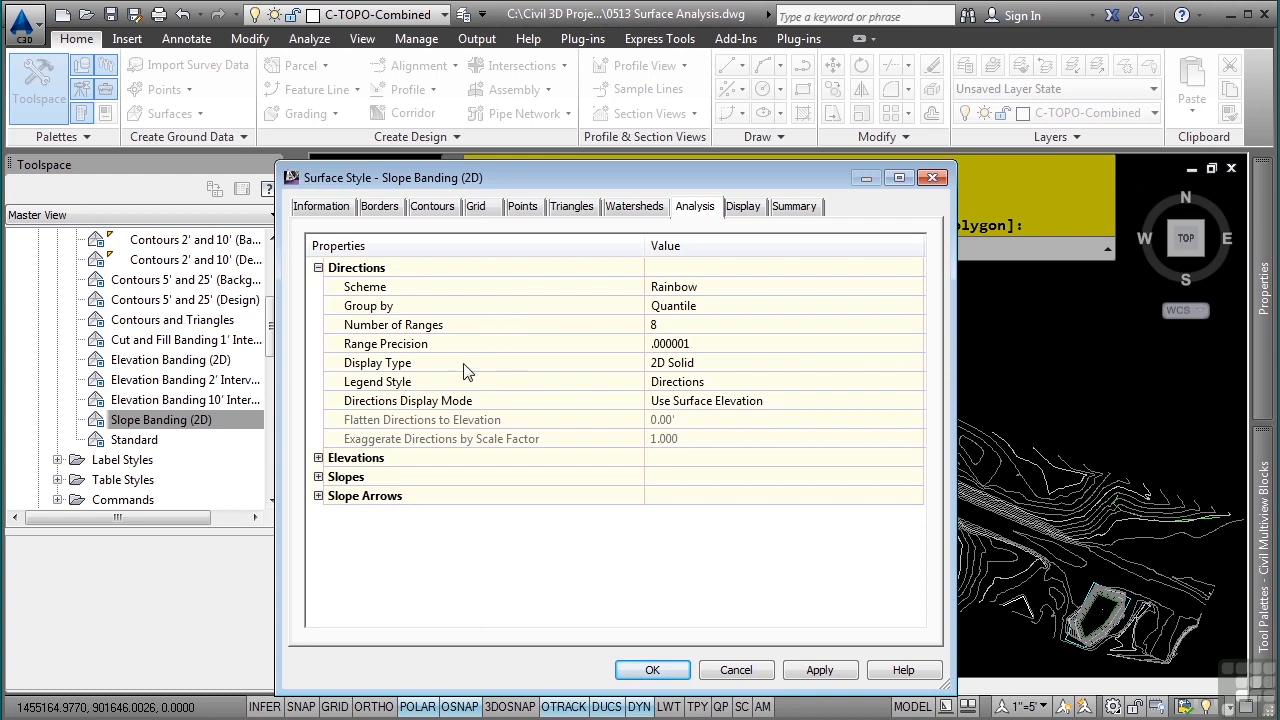
click(318, 268)
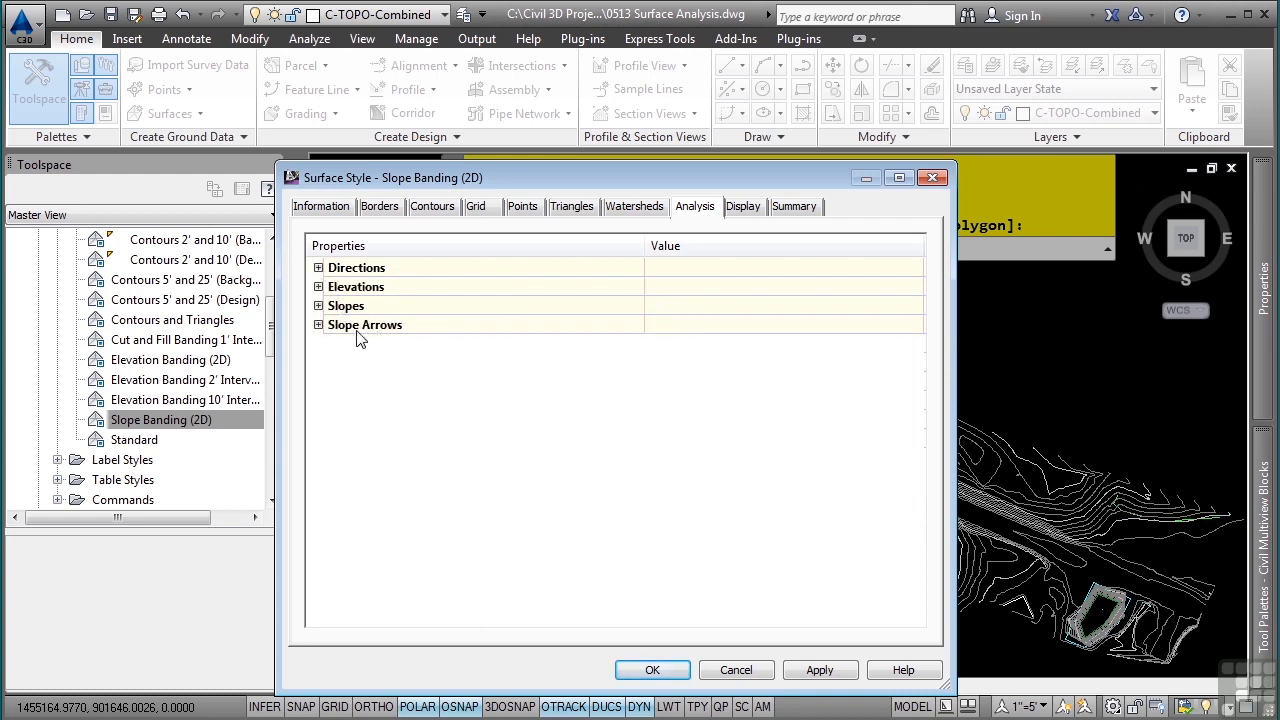
click(318, 306)
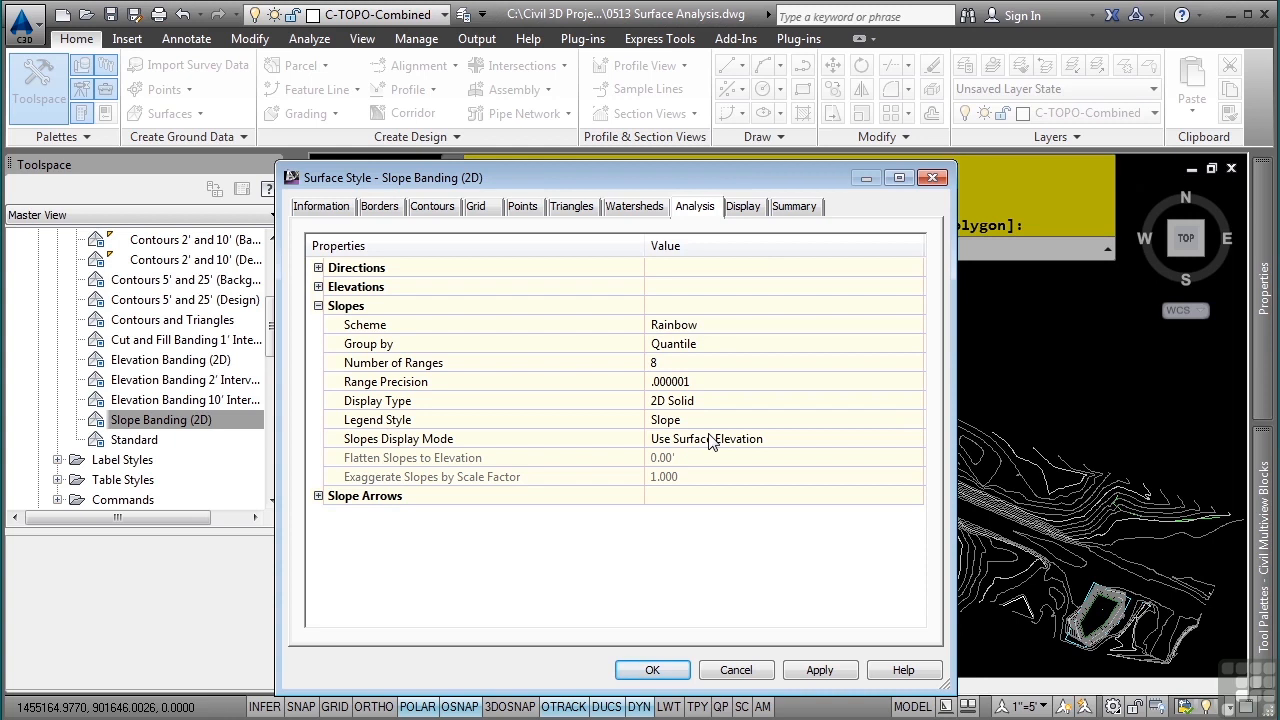
click(743, 207)
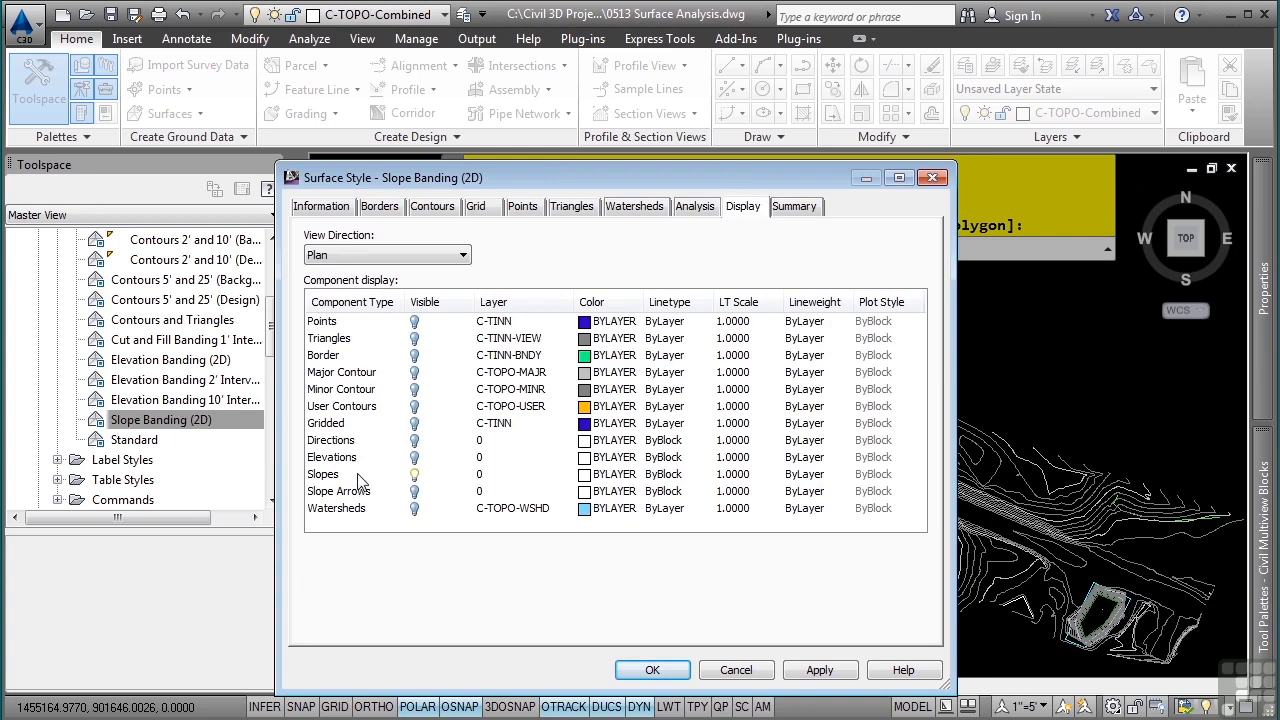
click(652, 669)
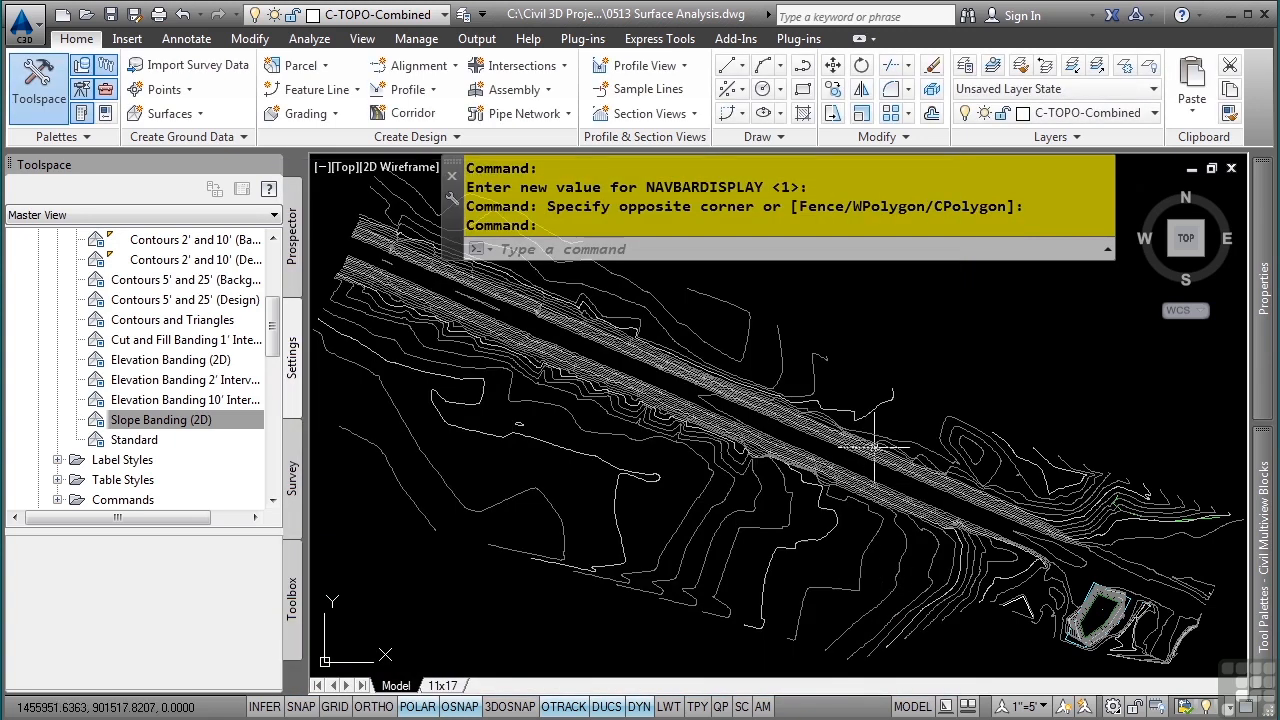
Change the style of the Combined EG surface to Slope Banding (2D).
click(888, 450)
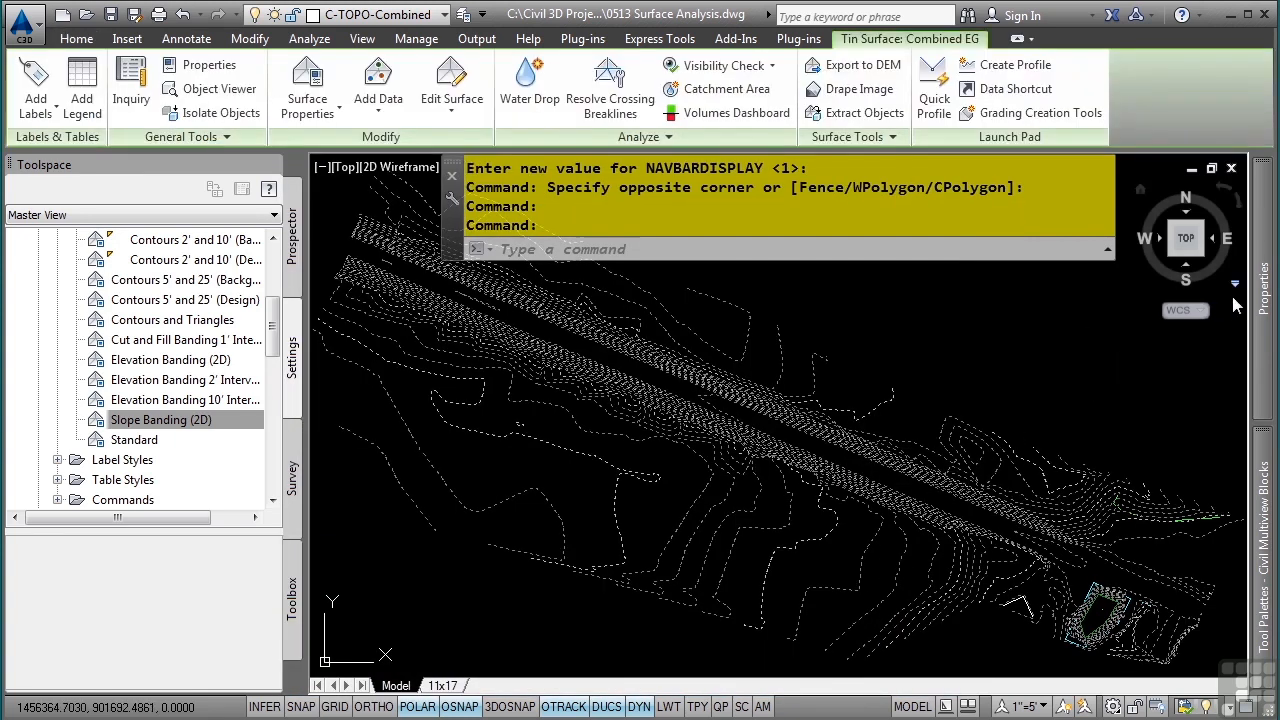
mouse_move(1262, 295)
click(1180, 252)
click(1192, 252)
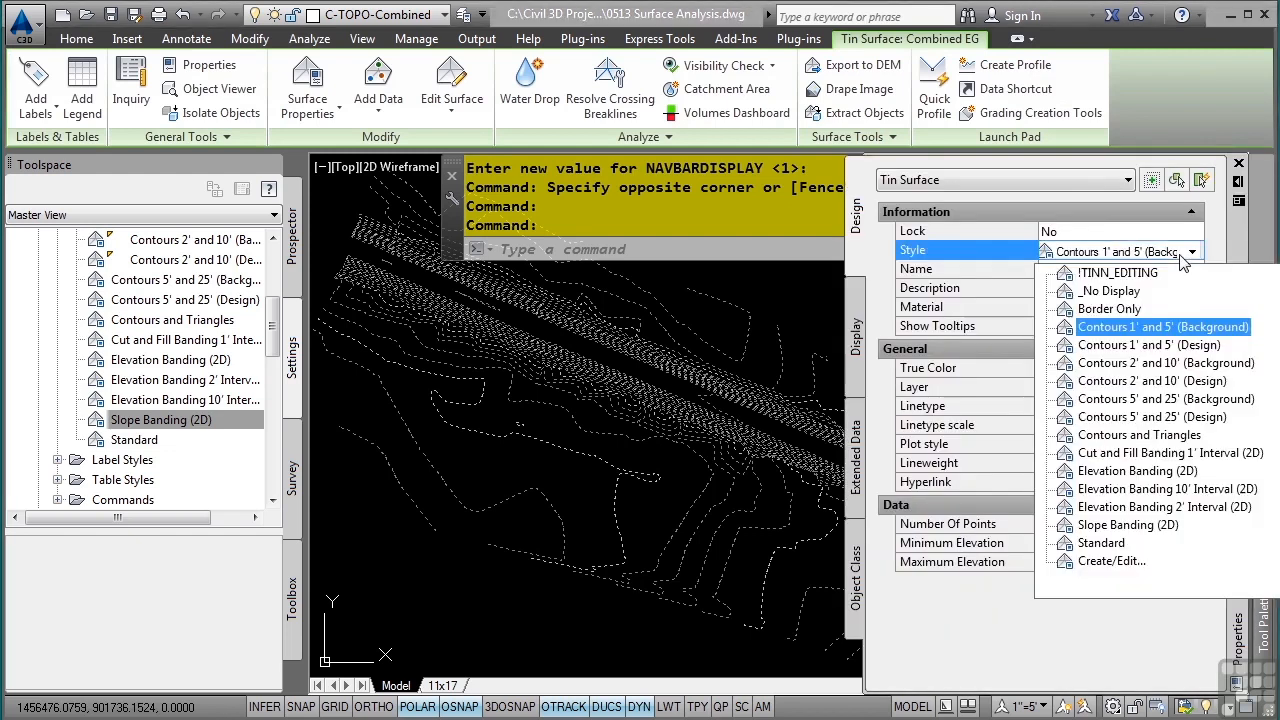
click(1099, 527)
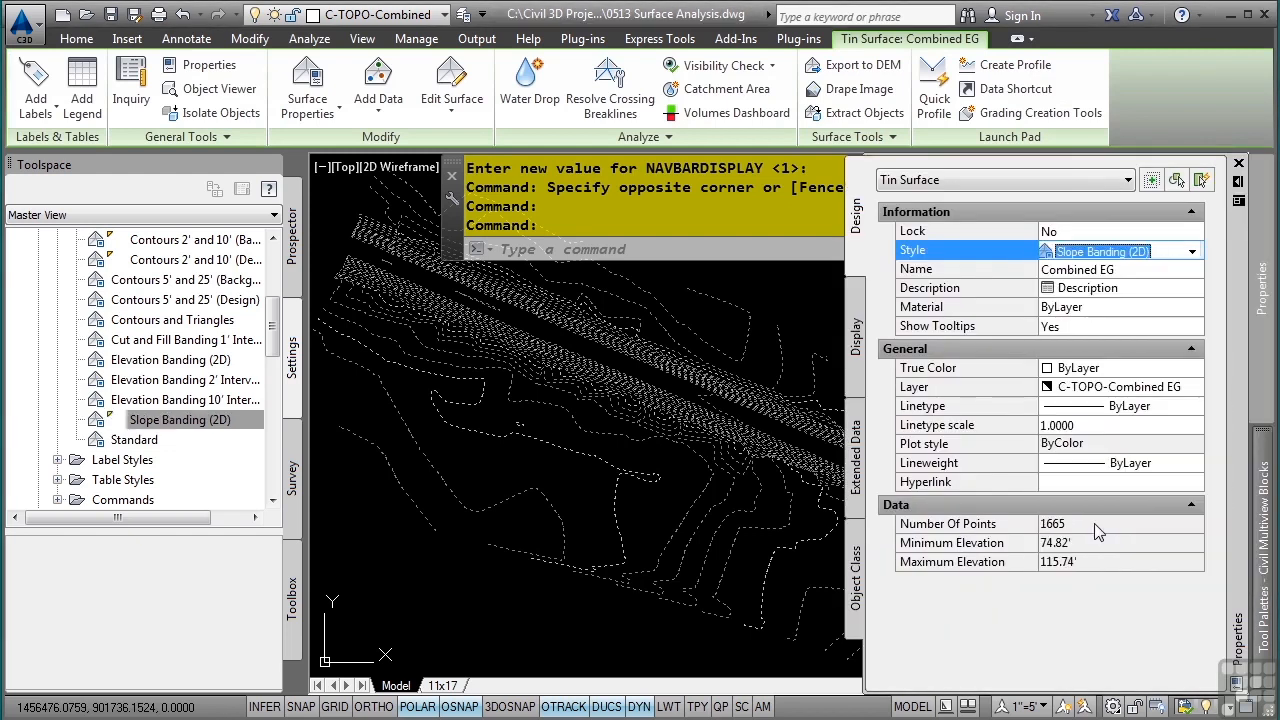
mouse_move(678, 422)
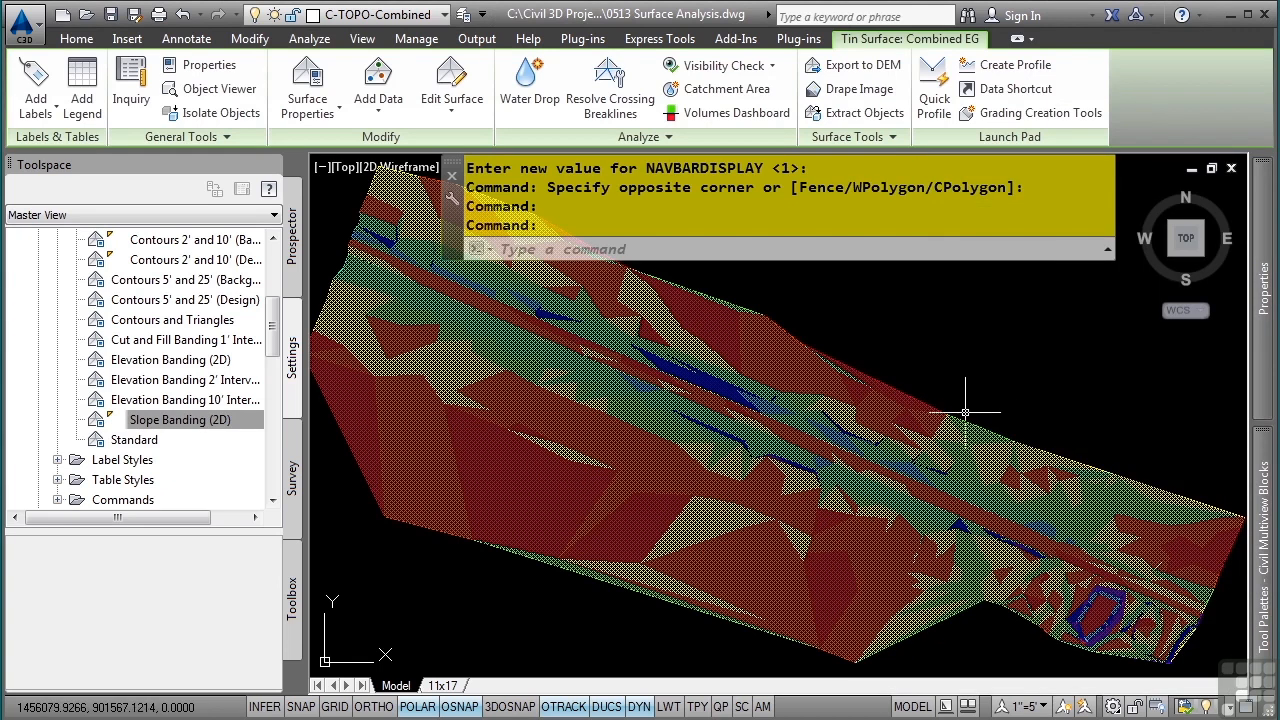
mouse_move(953, 421)
mouse_move(736, 460)
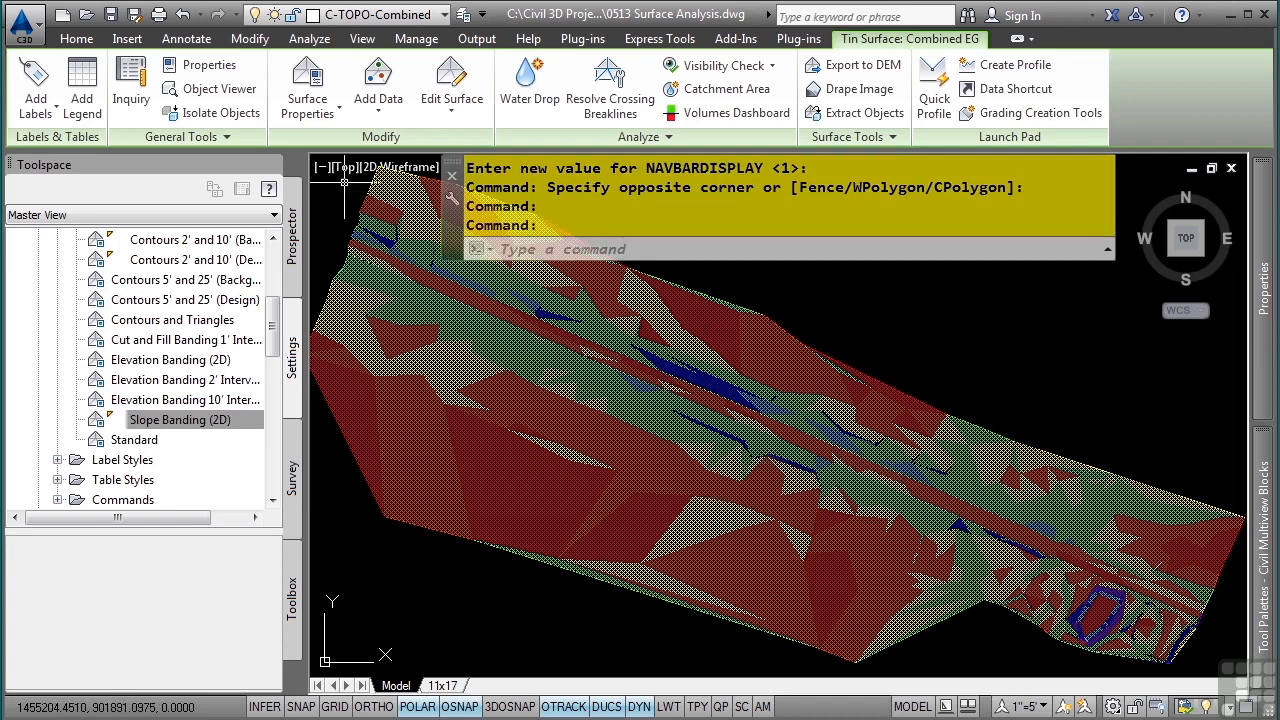
In the surface properties of Combined EG, run a Slopes analysis with 3 ranges and apply it.
click(312, 76)
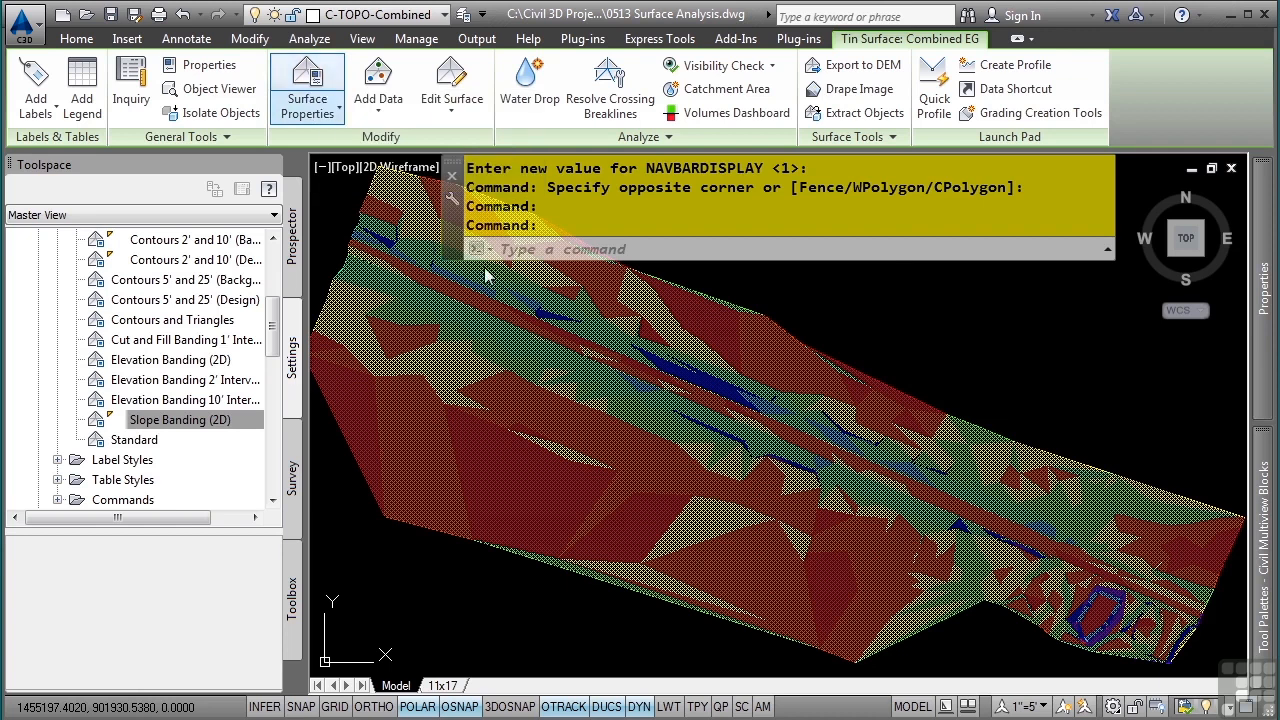
click(387, 128)
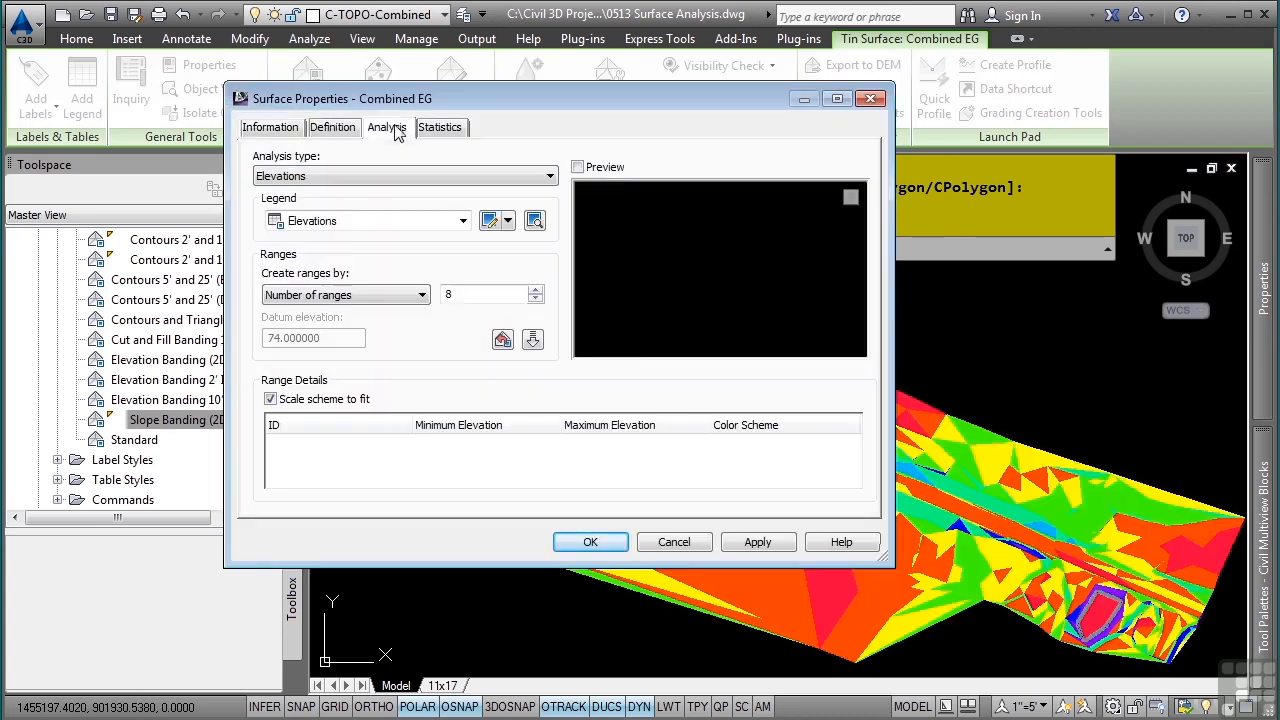
click(393, 177)
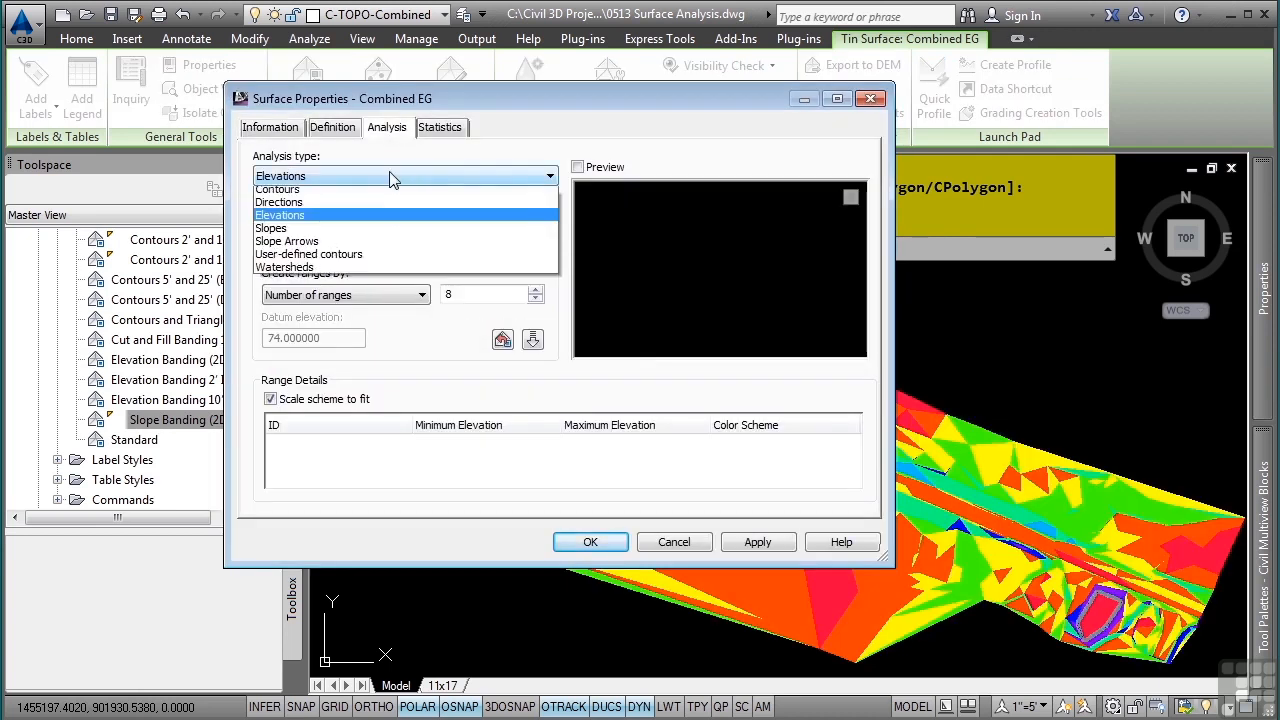
click(324, 233)
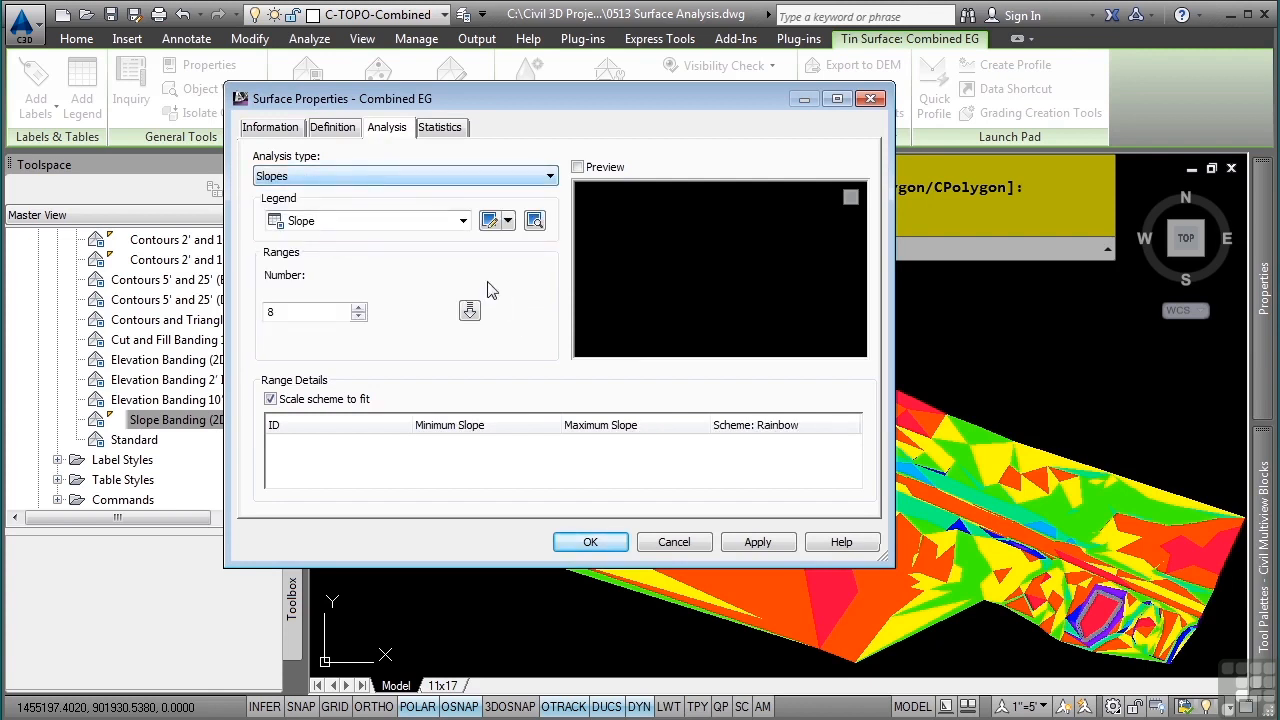
double_click(305, 312)
text(3)
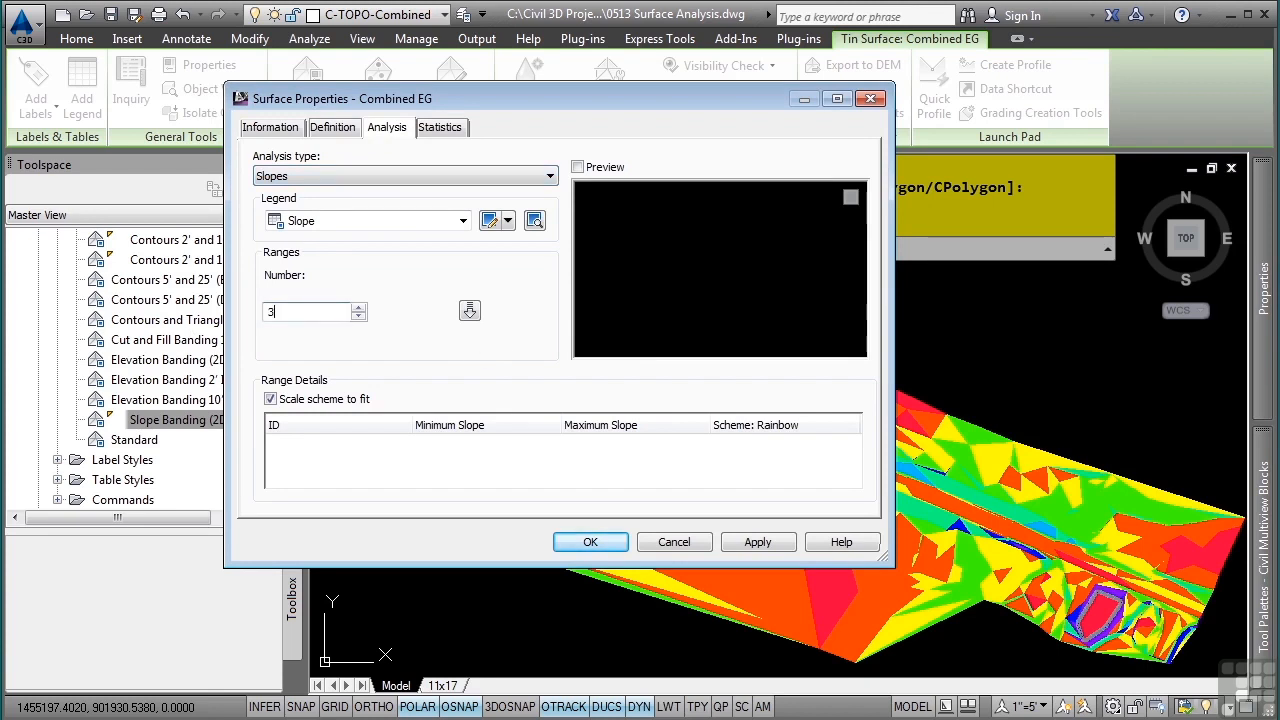
click(470, 313)
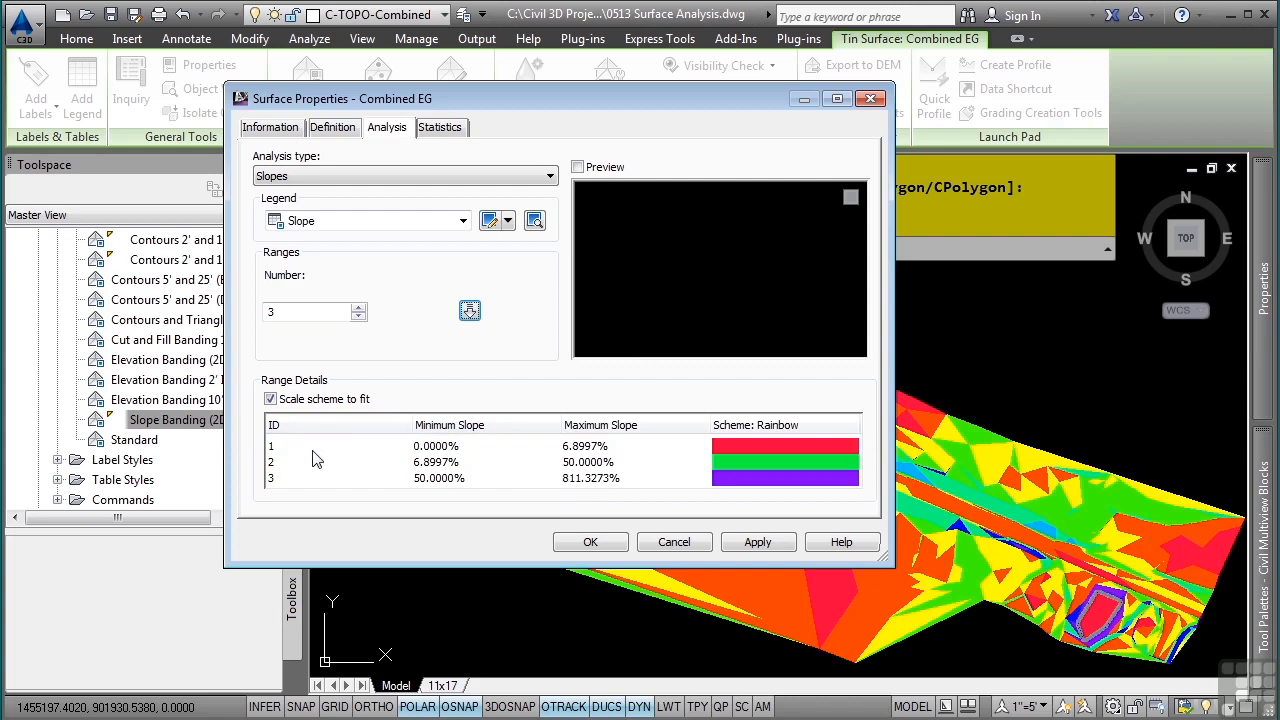
click(757, 541)
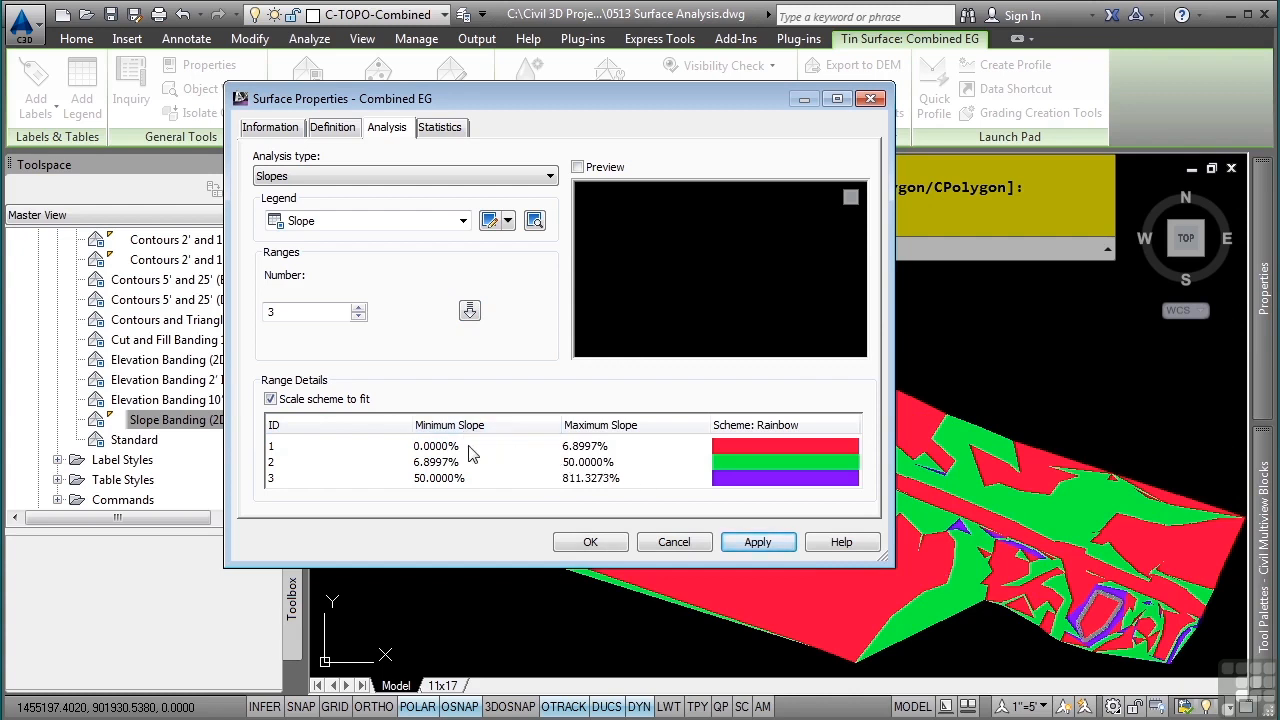
Set the maximum slope of range 1 and the minimum slope of range 2 to 5%.
click(605, 448)
click(605, 448)
text(5)
key(Return)
click(482, 466)
click(482, 466)
text(5)
key(Return)
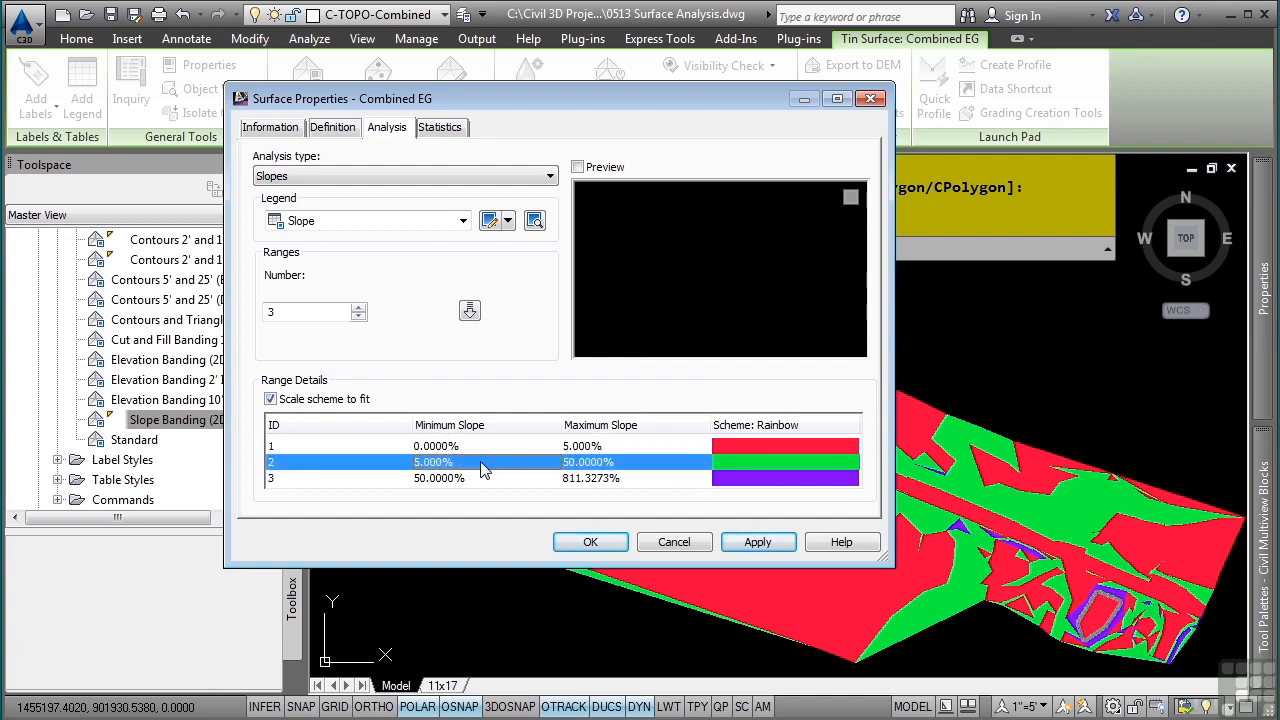
Set the maximum slope of range 2 and the minimum slope of range 3 to 10%.
click(574, 461)
text(10)
key(Return)
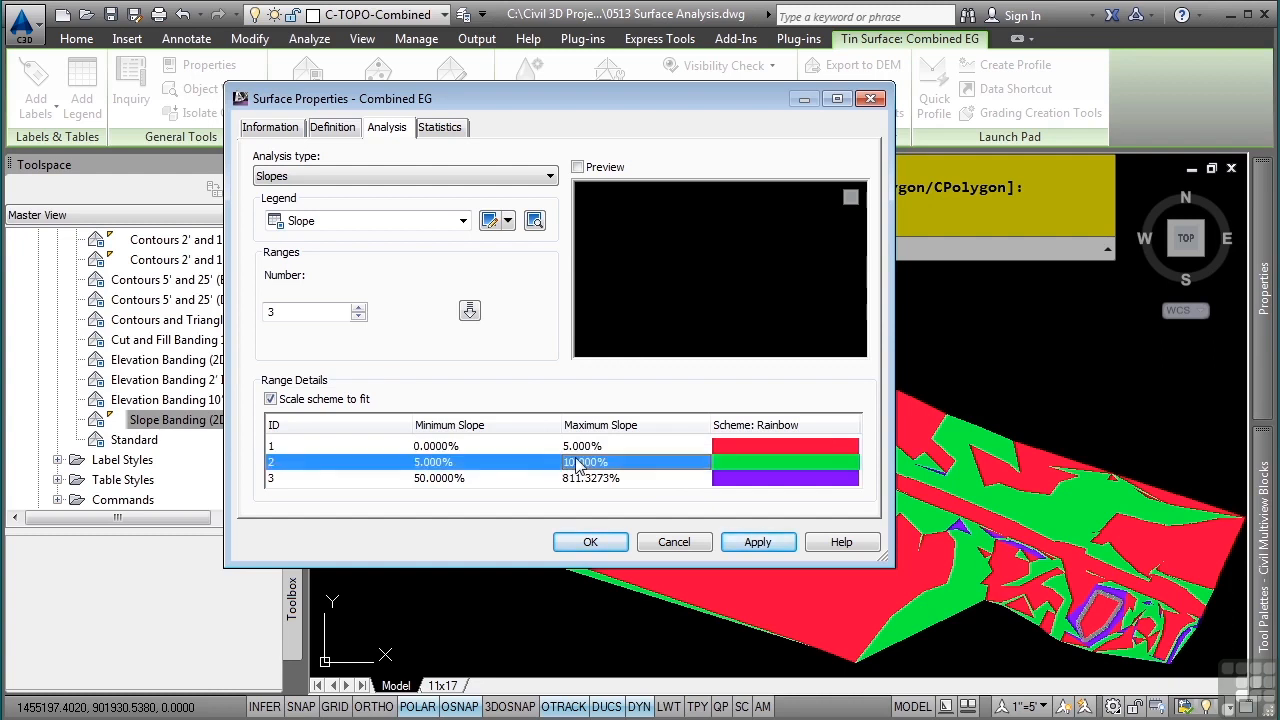
click(483, 479)
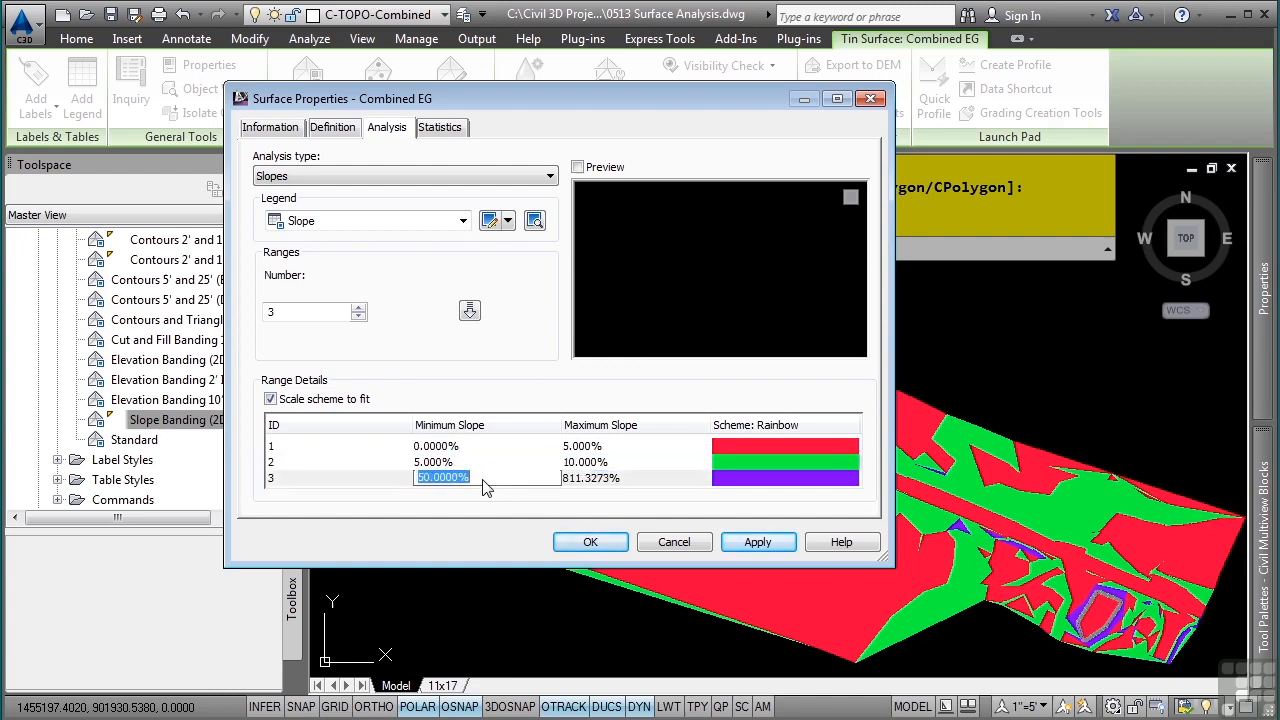
text(10)
key(Return)
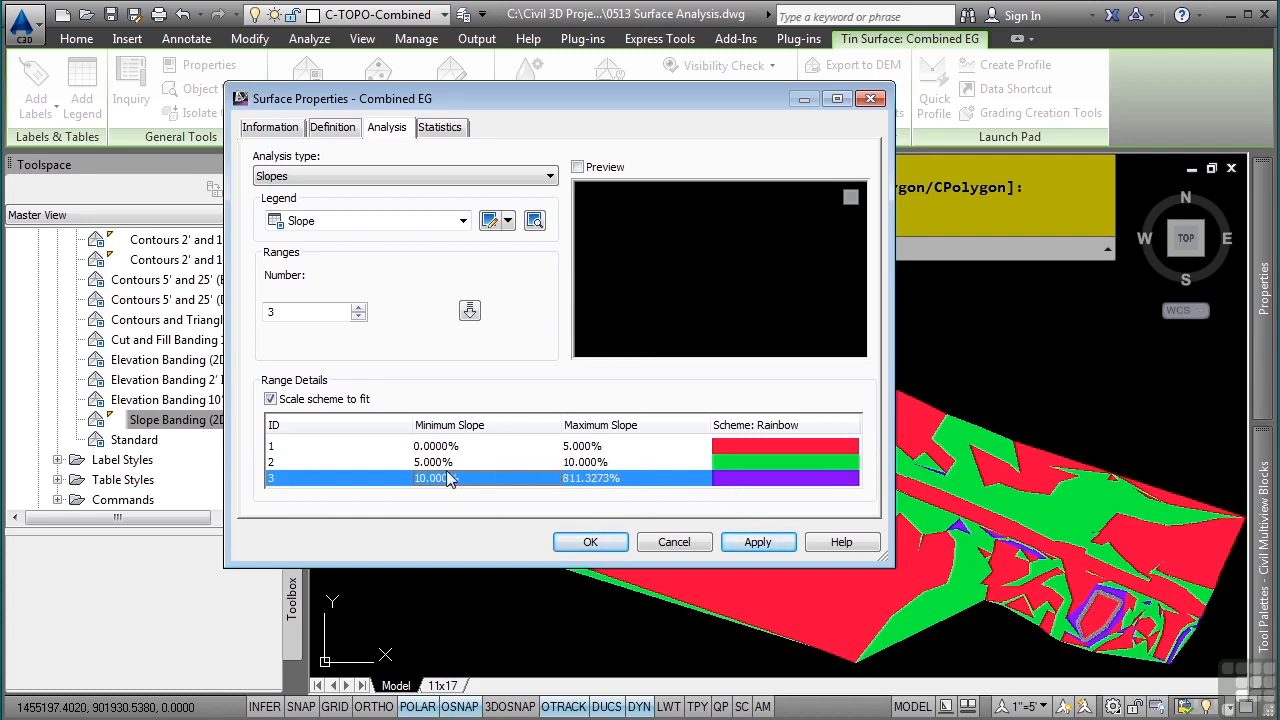
Color slope range 1 yellow and slope range 2 blue.
click(787, 447)
click(785, 446)
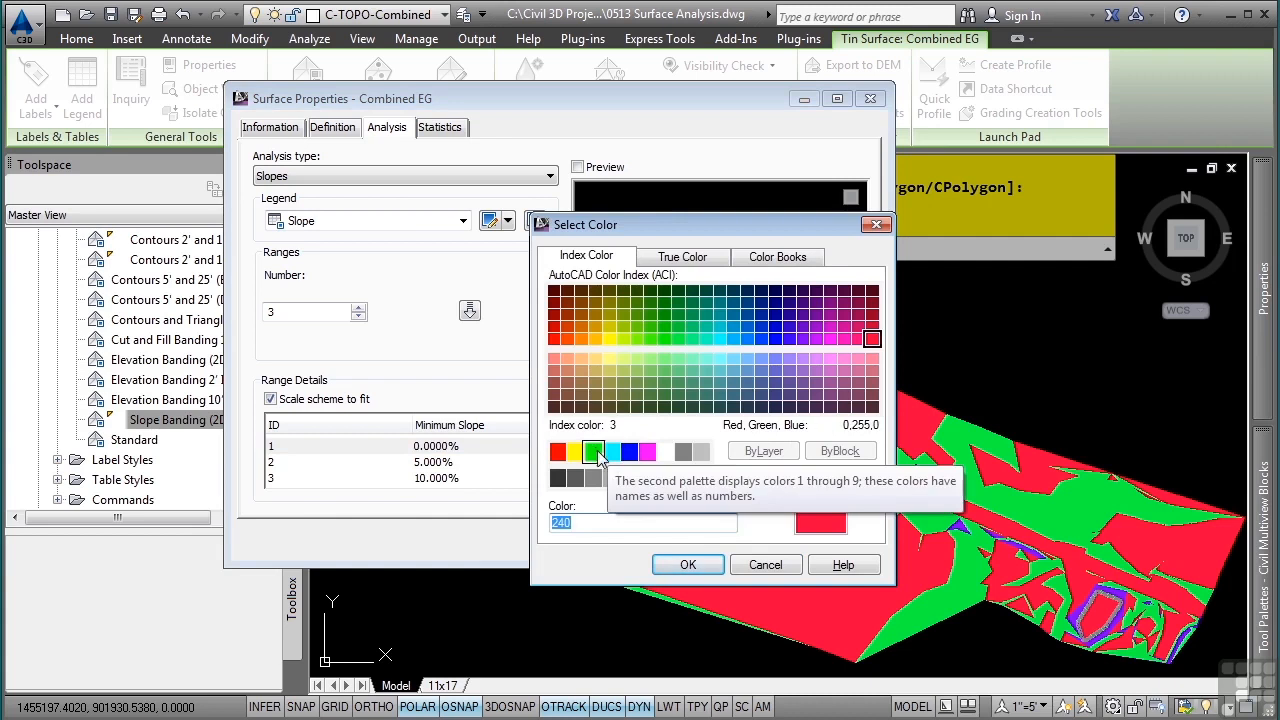
click(576, 452)
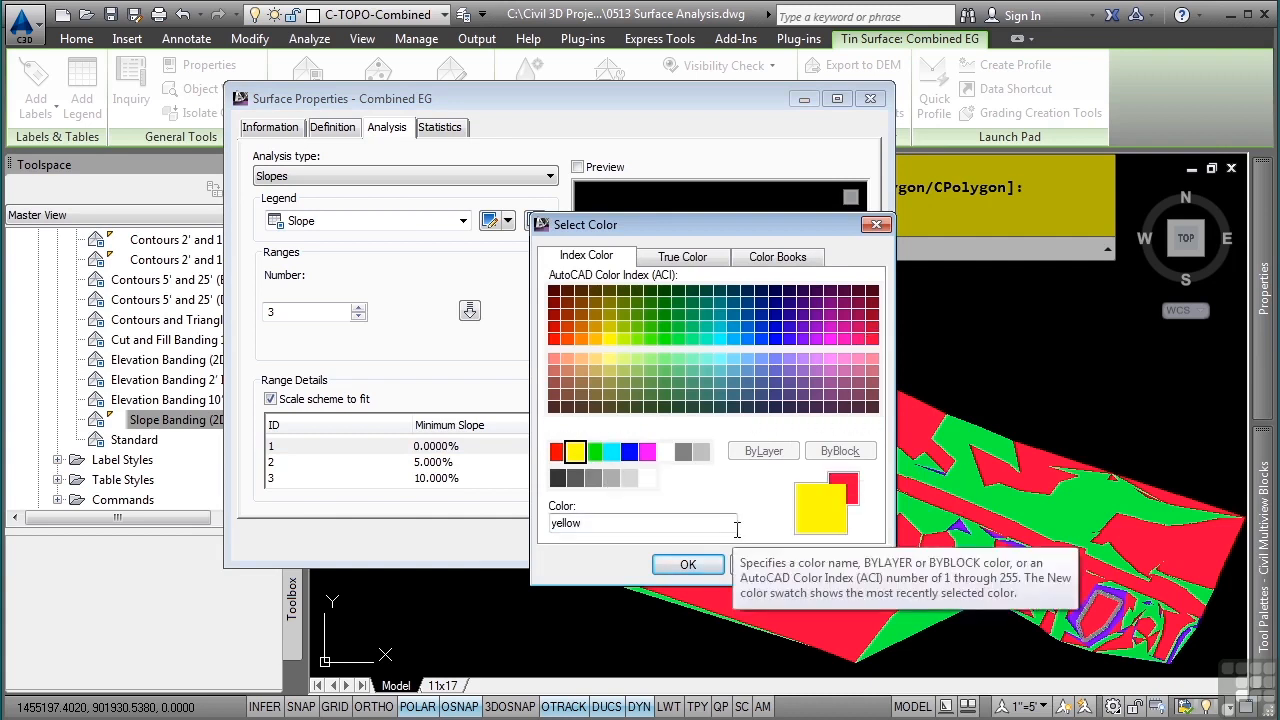
click(688, 565)
click(762, 462)
click(762, 462)
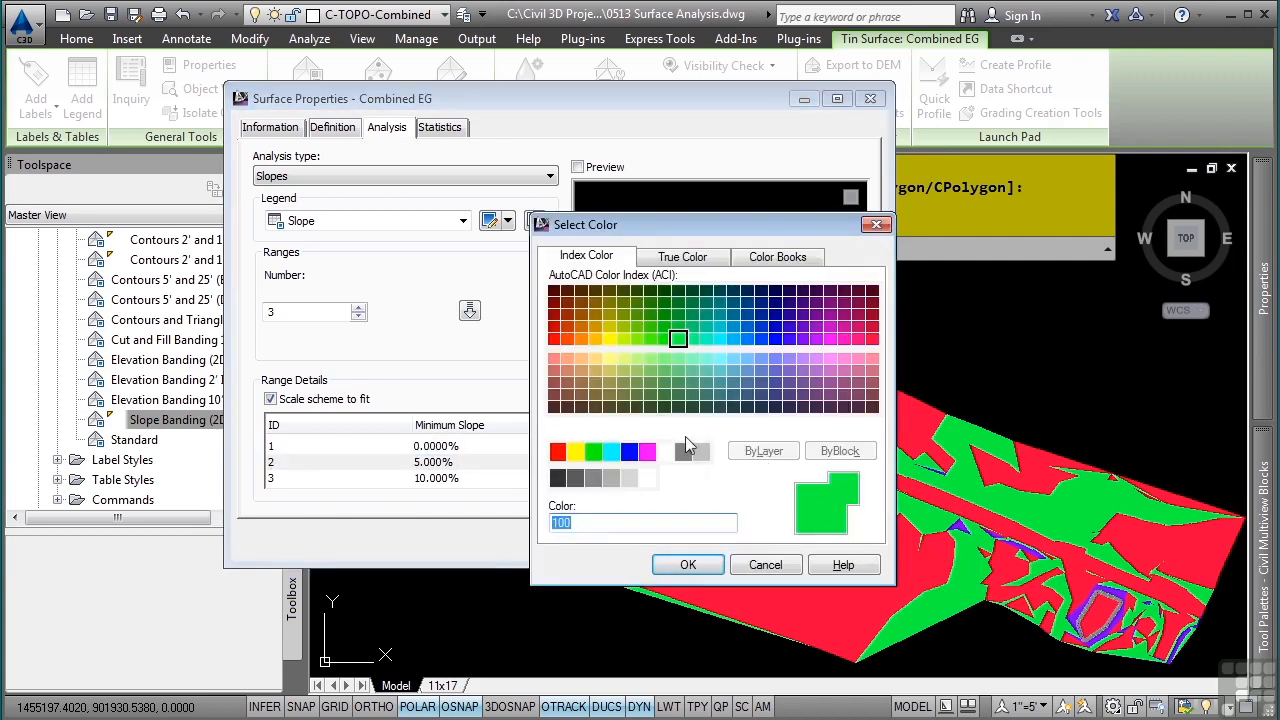
click(629, 452)
click(688, 564)
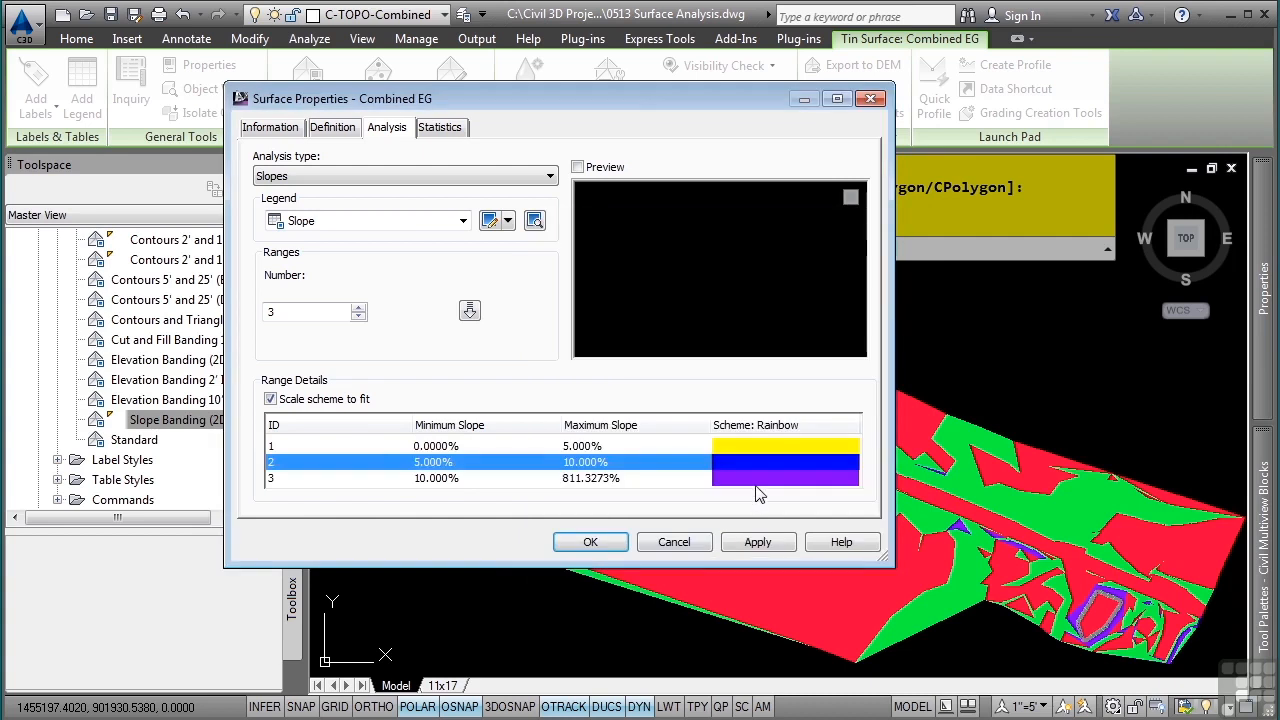
Color slope range 3 red and accept the surface properties.
click(755, 481)
click(755, 487)
click(558, 452)
click(686, 641)
click(598, 544)
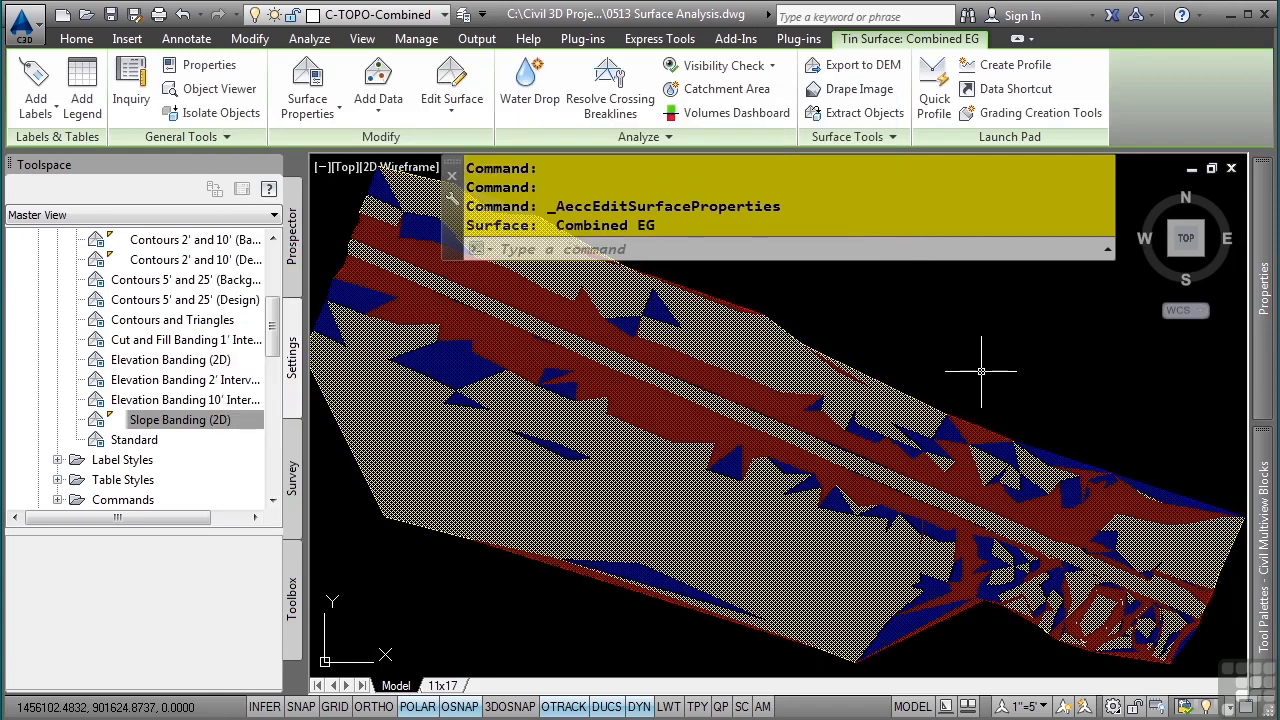
Add a dynamic Slopes legend table for the Combined EG surface in the empty area northeast of the surface.
click(966, 340)
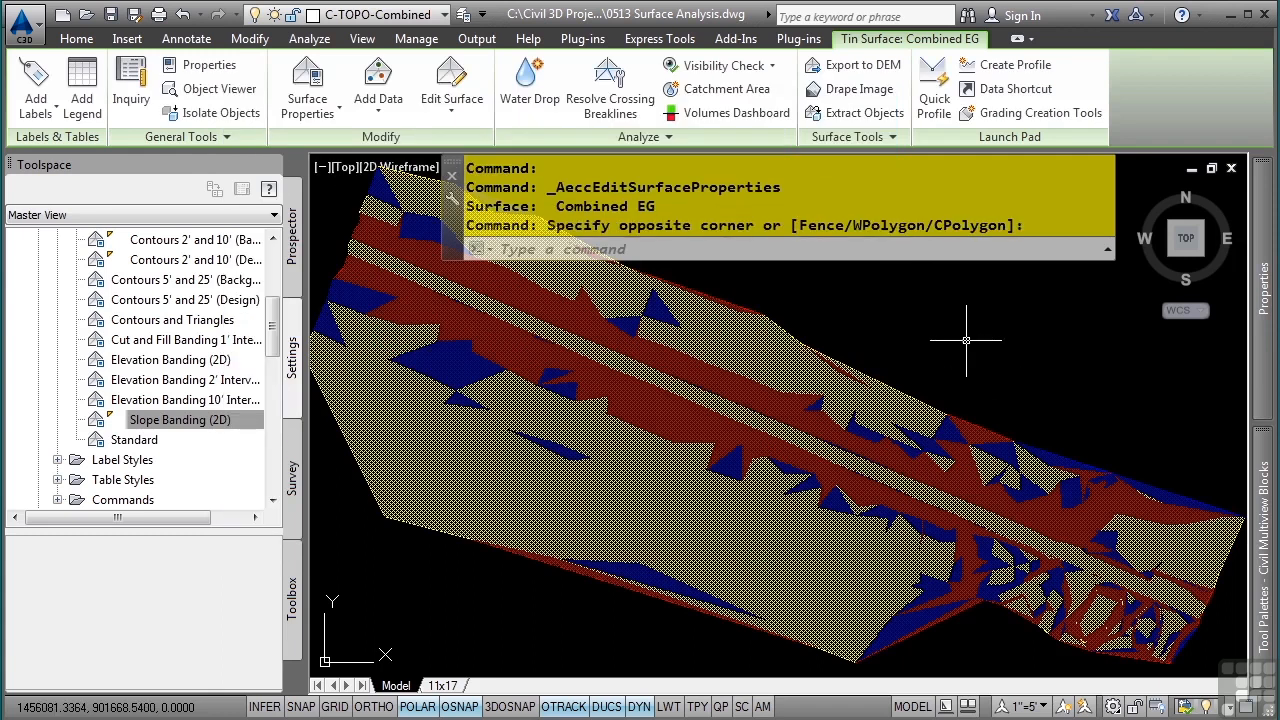
click(84, 100)
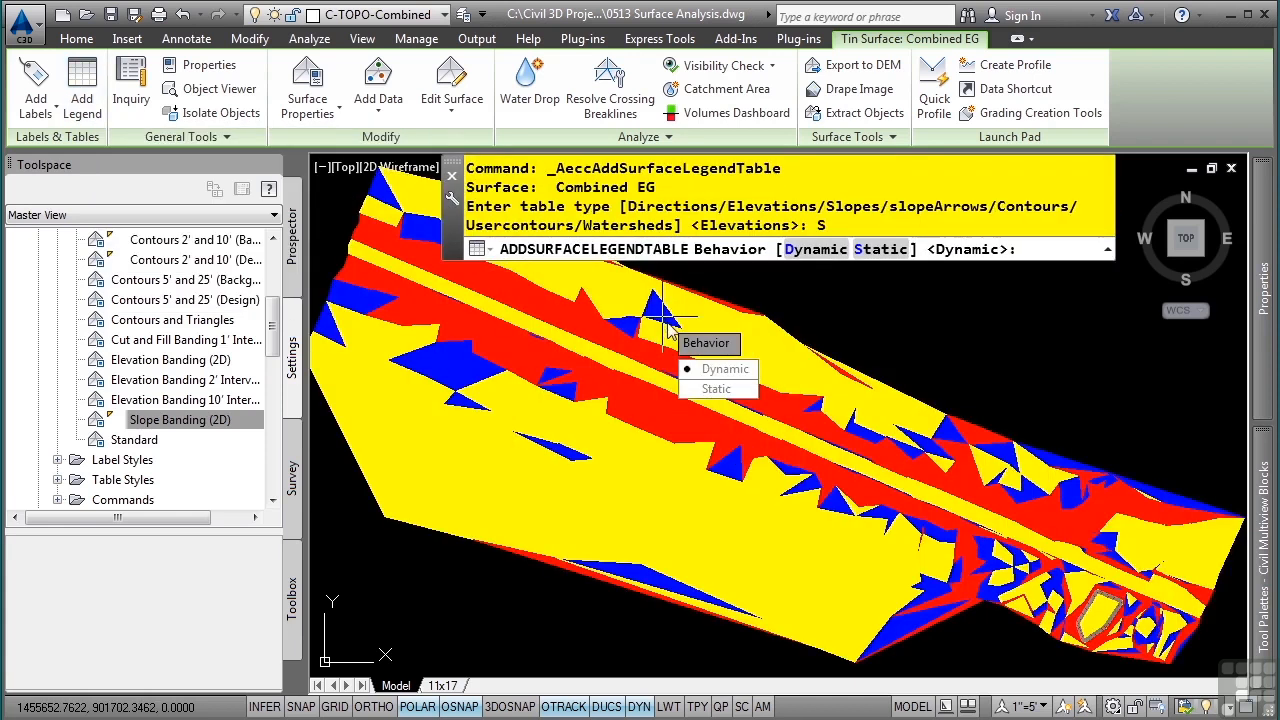
click(724, 369)
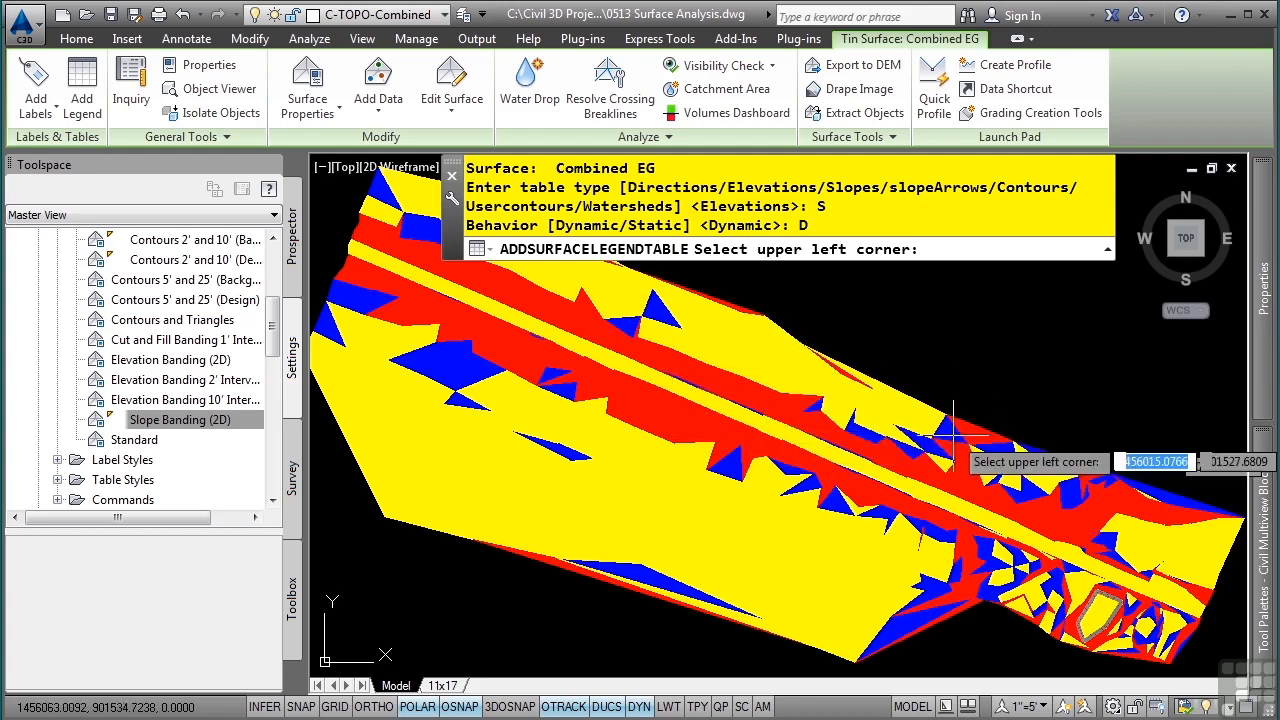
click(1042, 345)
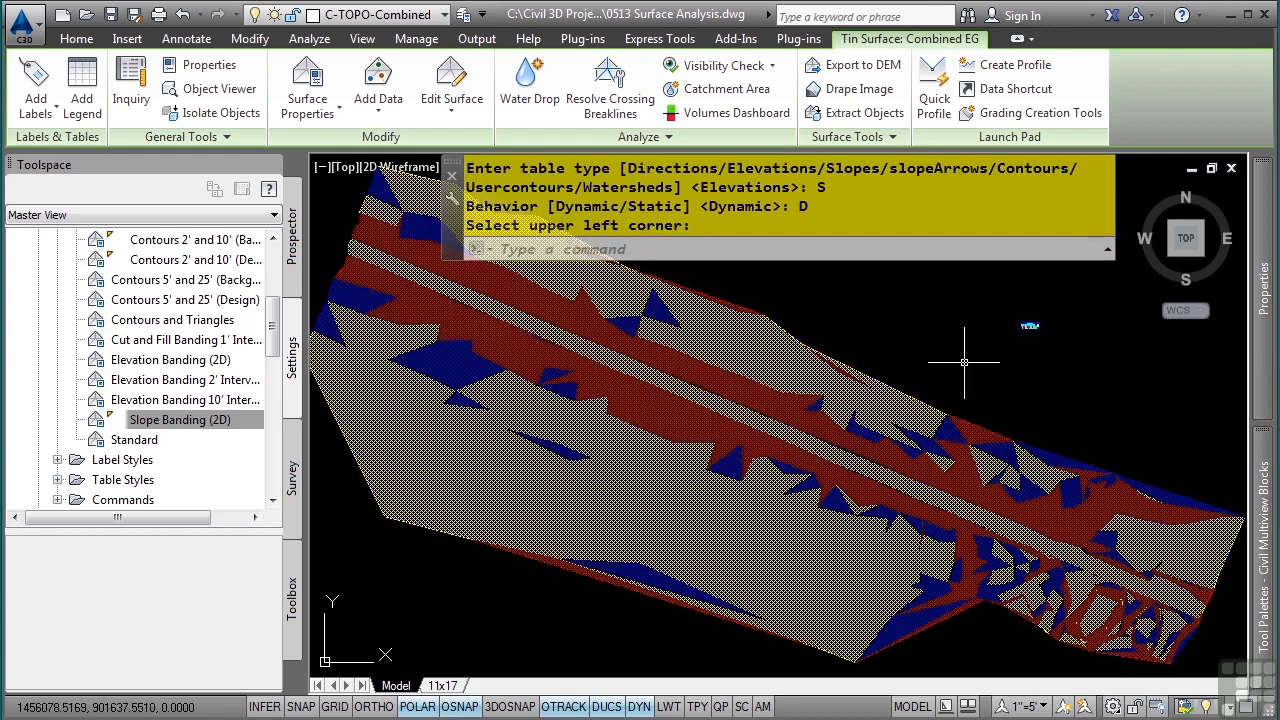
scroll(866, 455, up, 5)
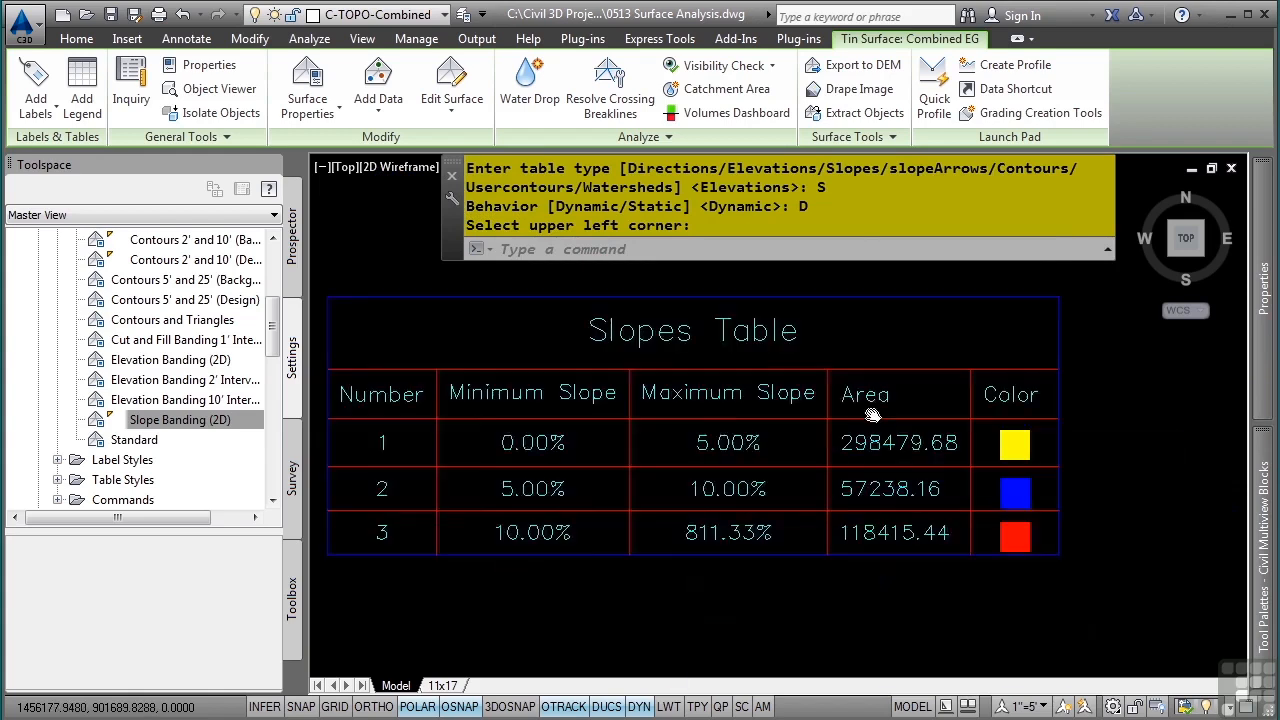
middle_drag(866, 455, 961, 463)
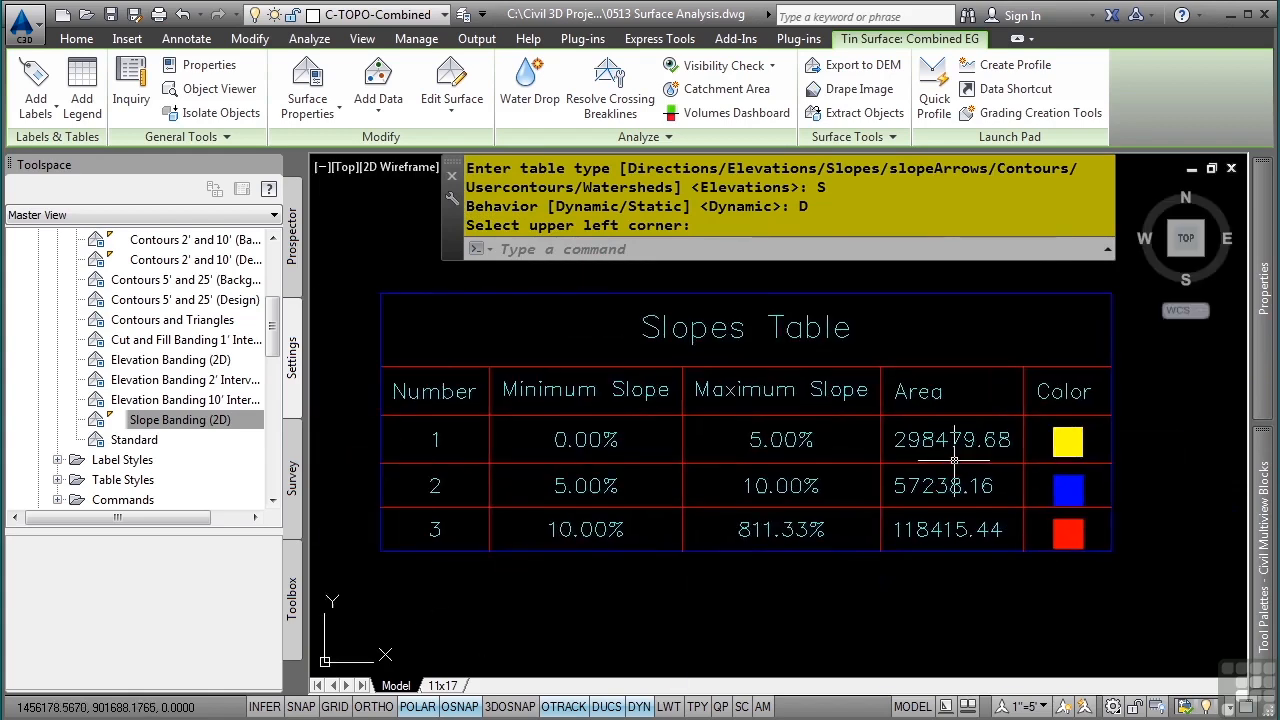
middle_click(948, 615)
middle_click(948, 615)
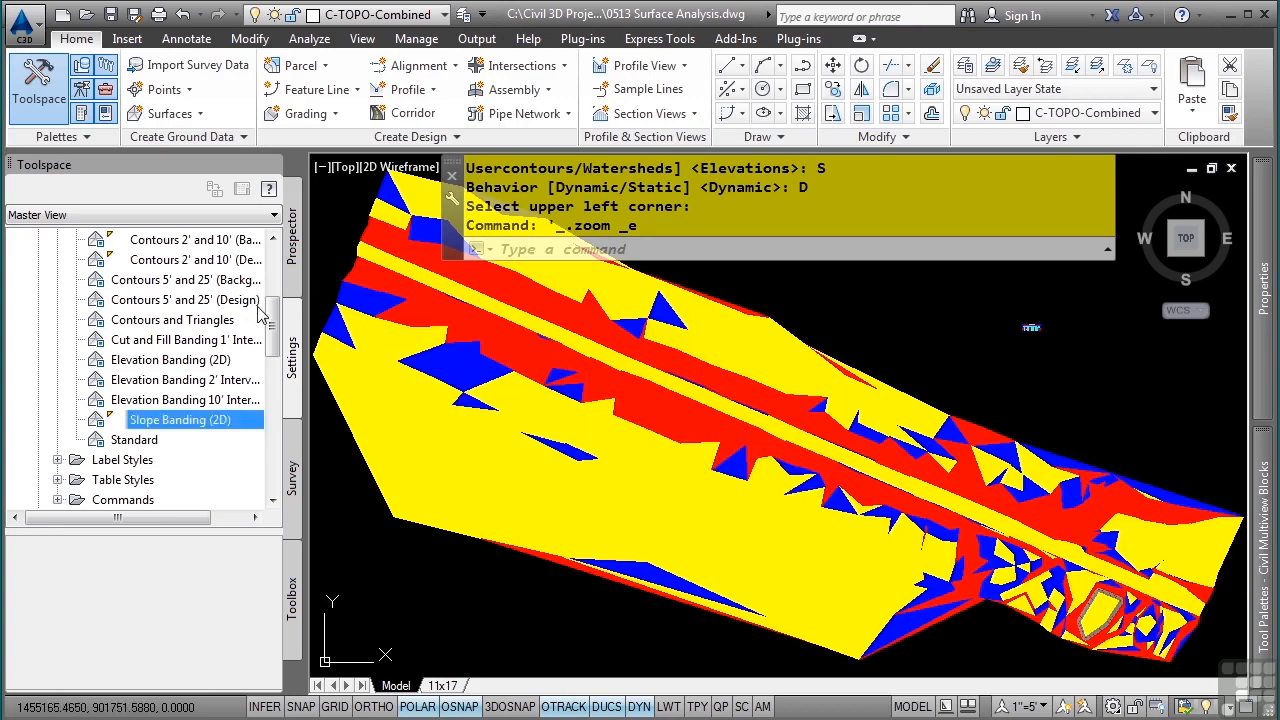
Copy the !TINN_EDITING surface style and, for the Plan view direction, turn Points off and Slope Arrows on.
scroll(200, 295, up, 4)
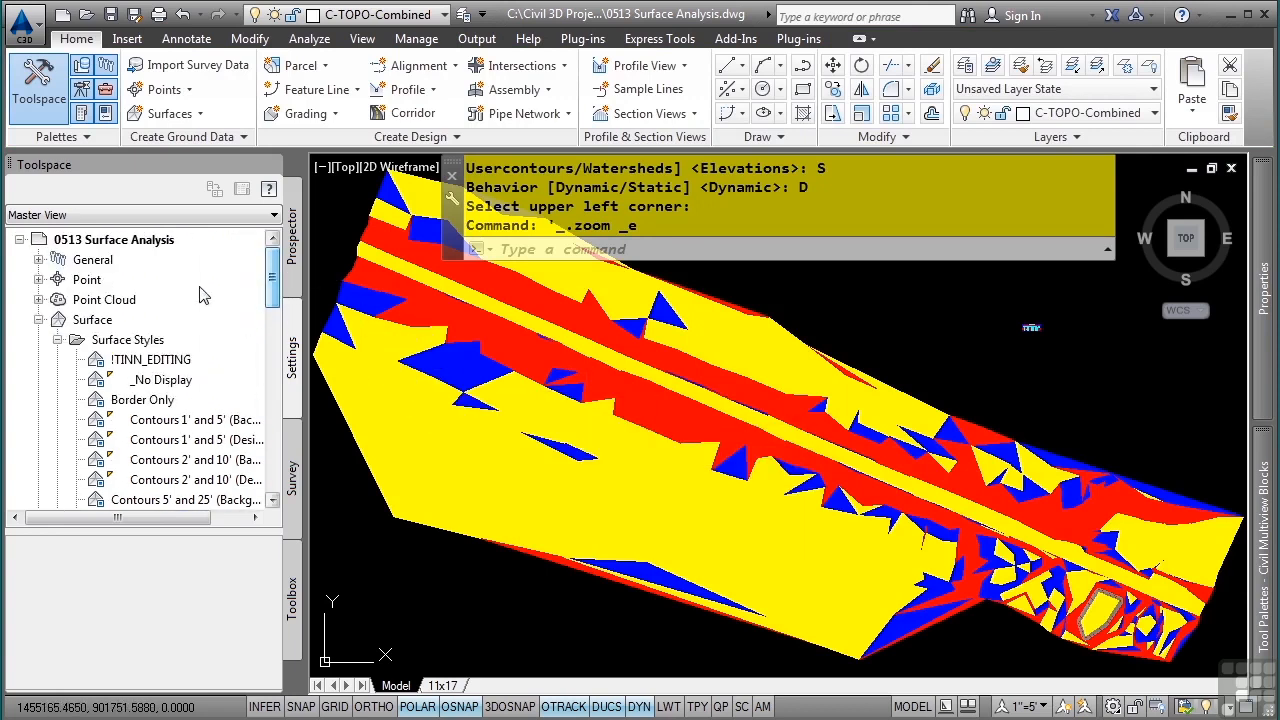
click(150, 362)
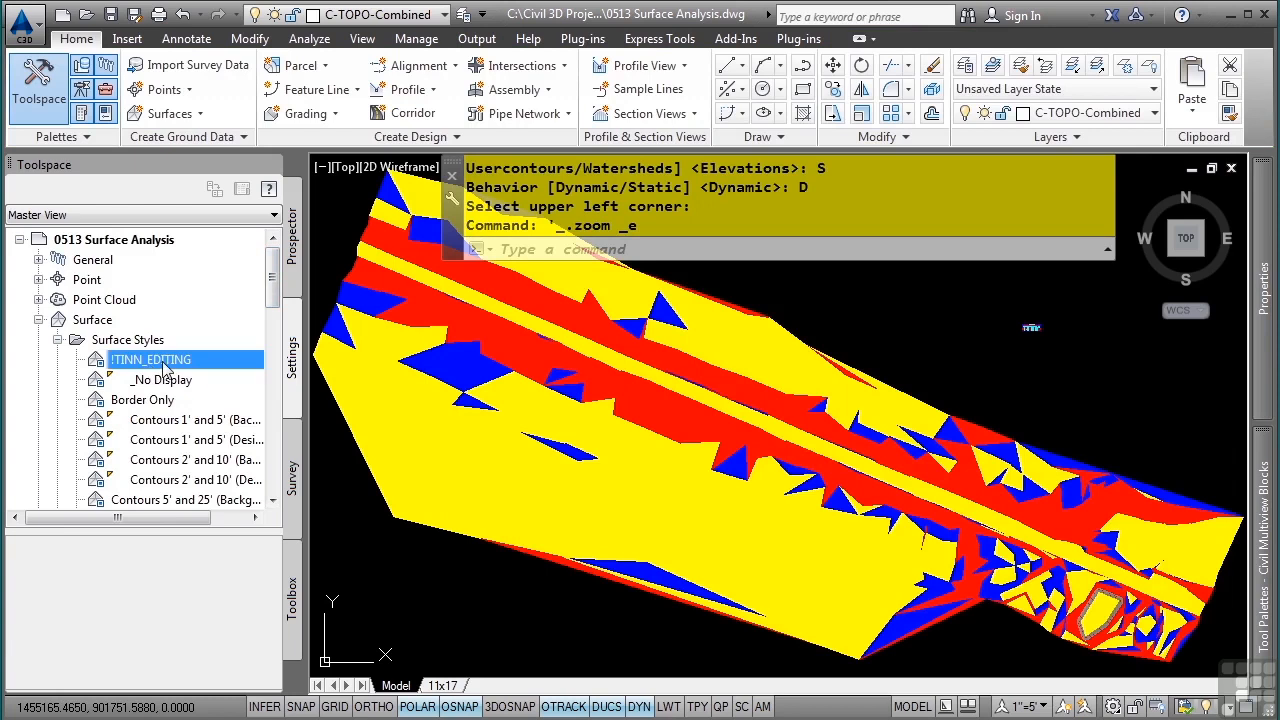
right_click(166, 366)
click(210, 396)
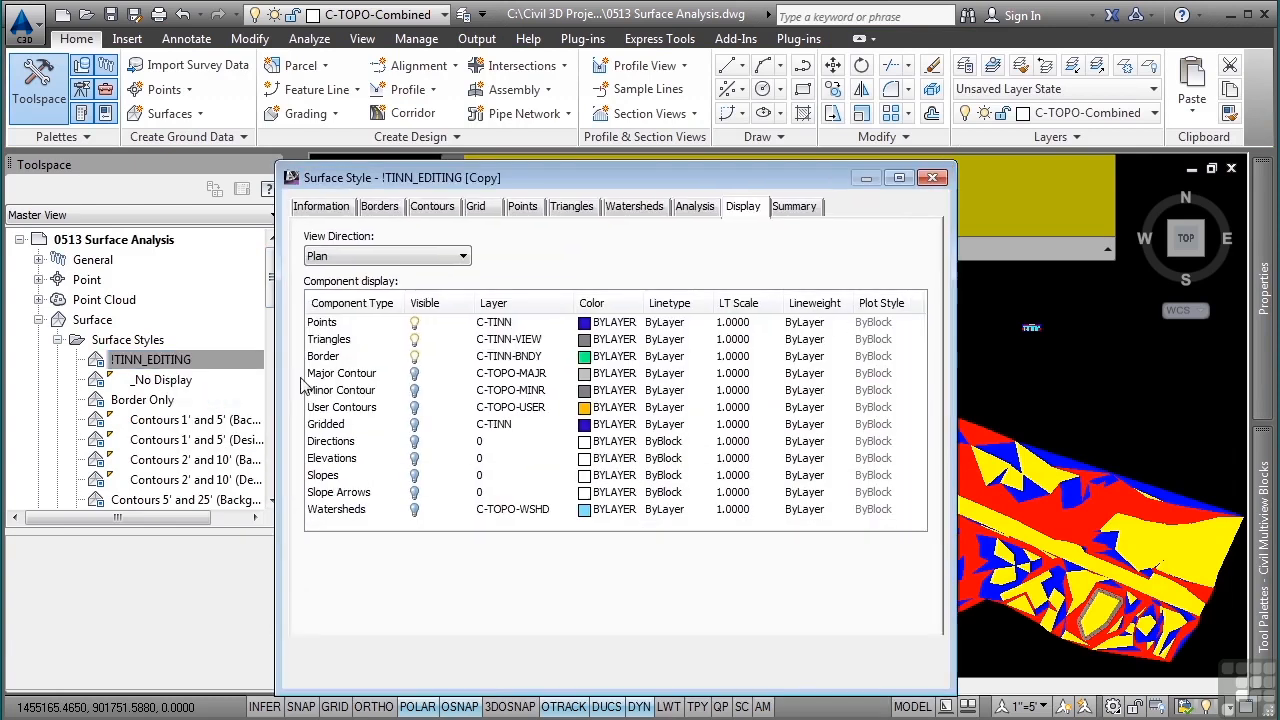
click(415, 323)
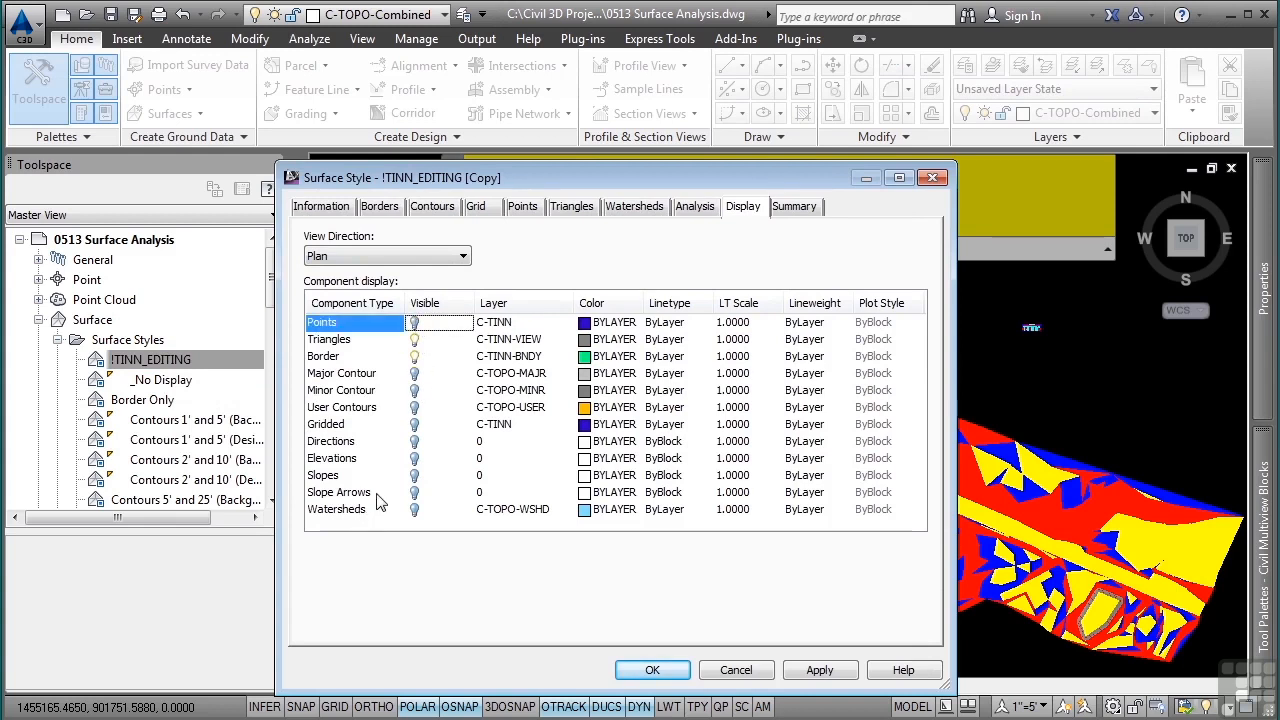
click(413, 493)
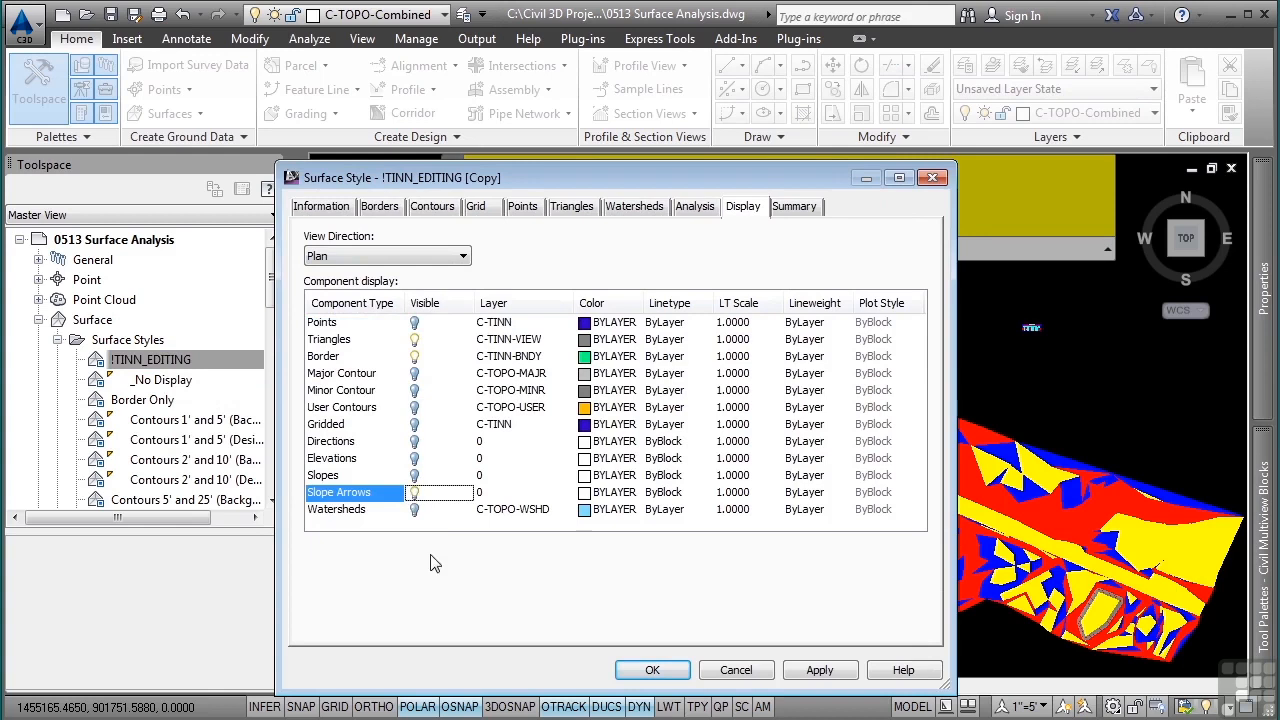
Name the copied surface style "Triangles and Slope Arrows".
click(321, 206)
key(Tab)
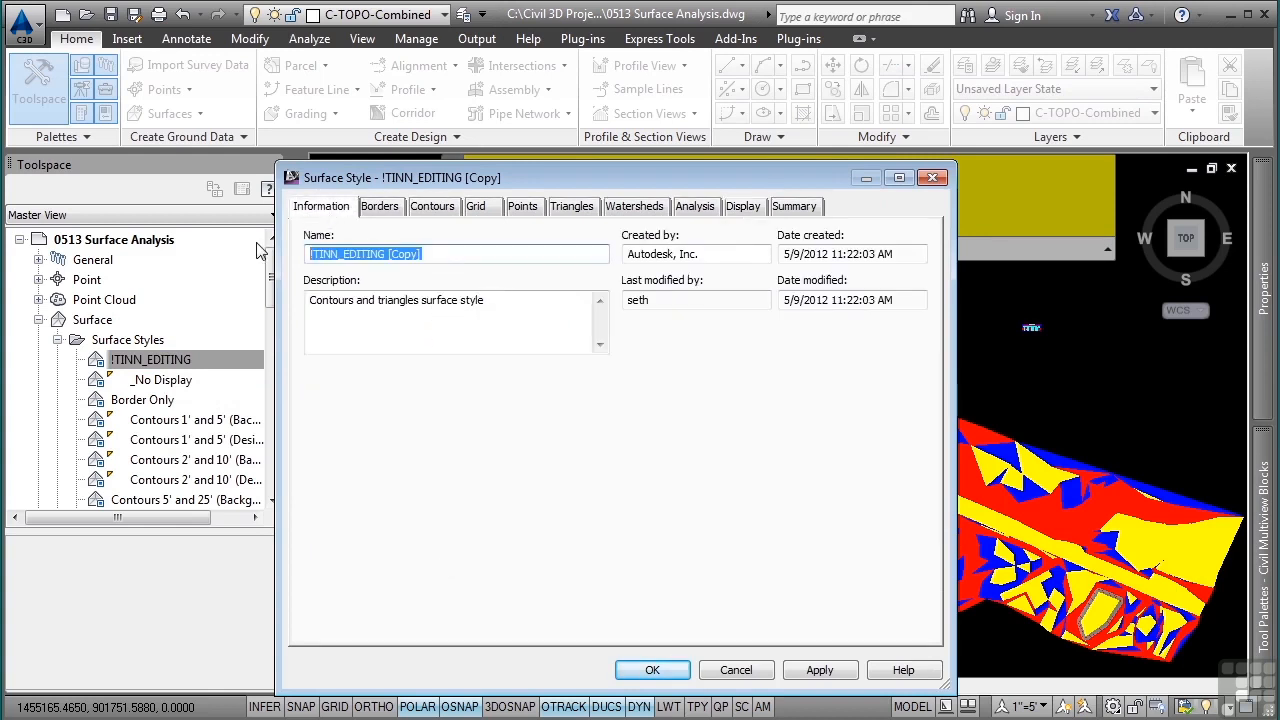
text(Triangles and Slope Arrows)
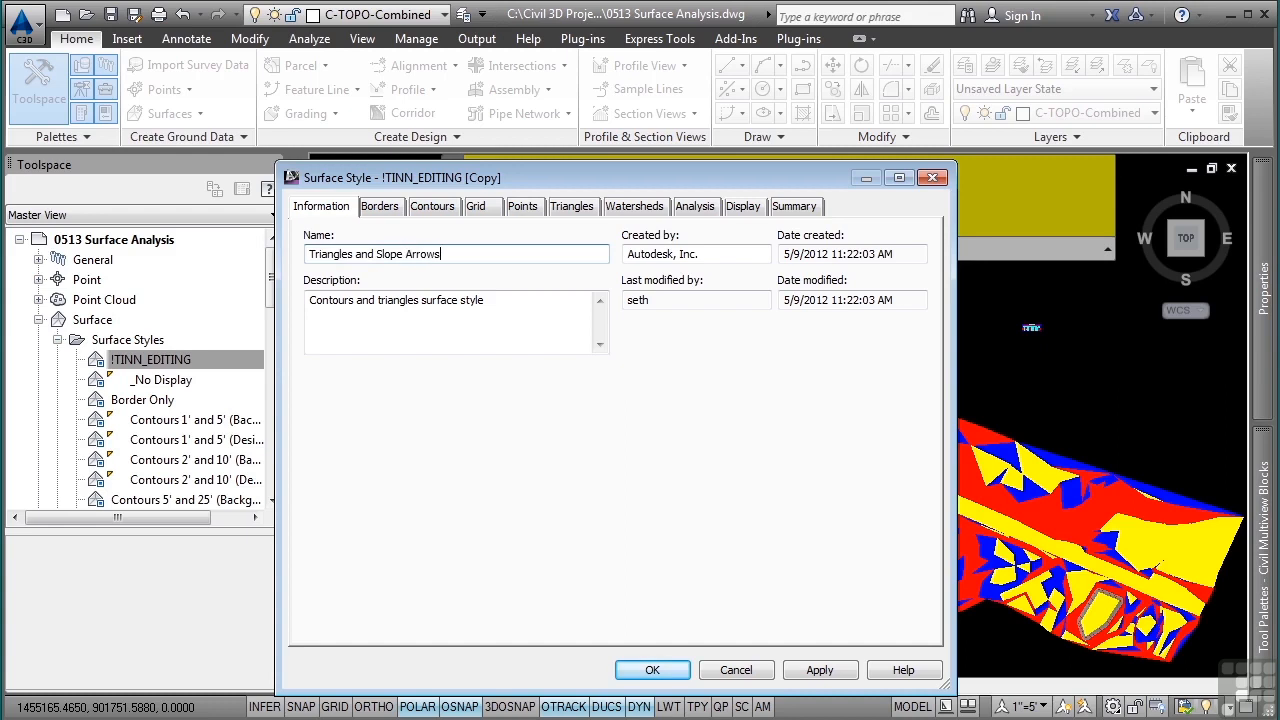
Set the color scheme of the style's slope arrows to Blues.
click(694, 206)
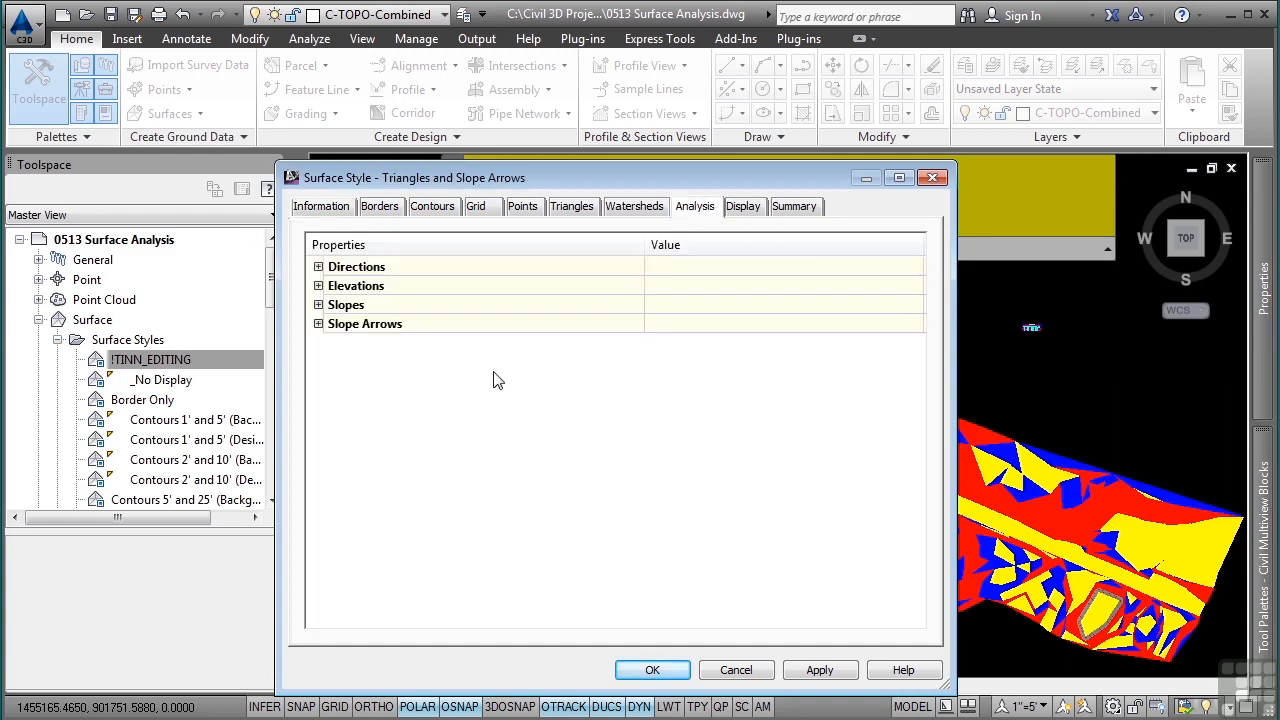
click(318, 324)
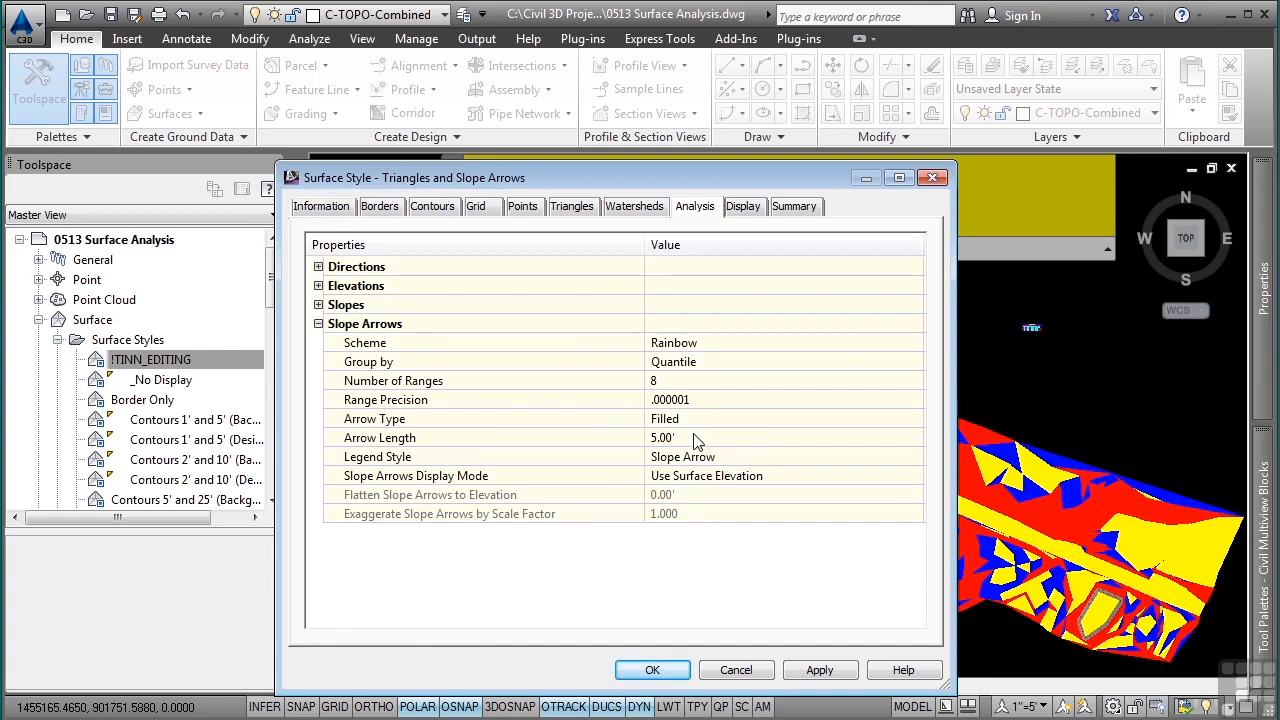
click(697, 343)
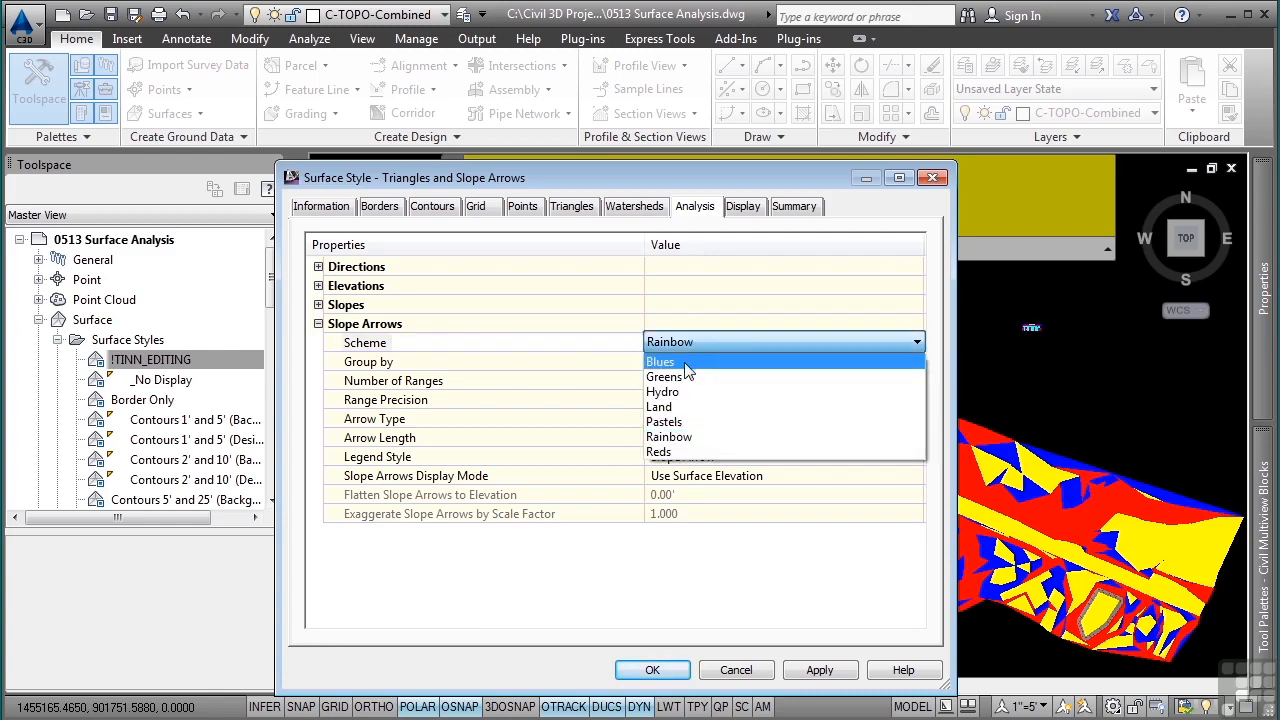
click(697, 362)
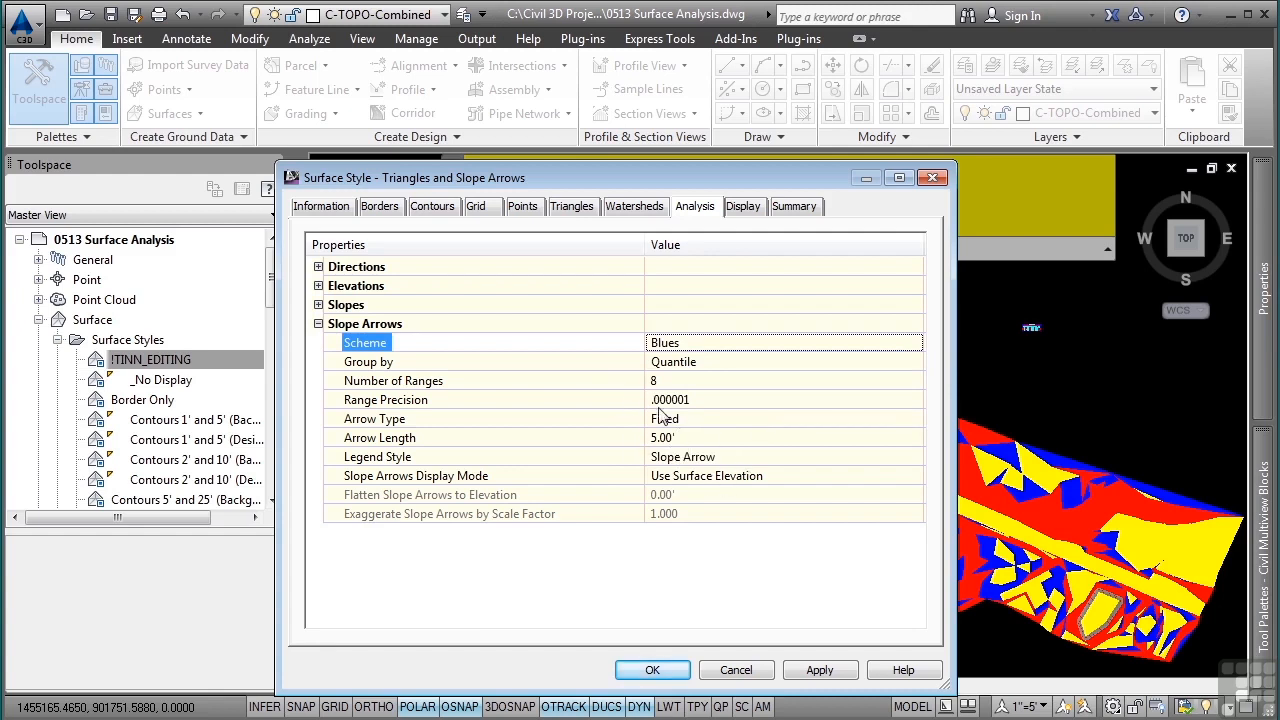
For the Model view direction, turn Points off and Slope Arrows on, and accept the surface style.
click(743, 207)
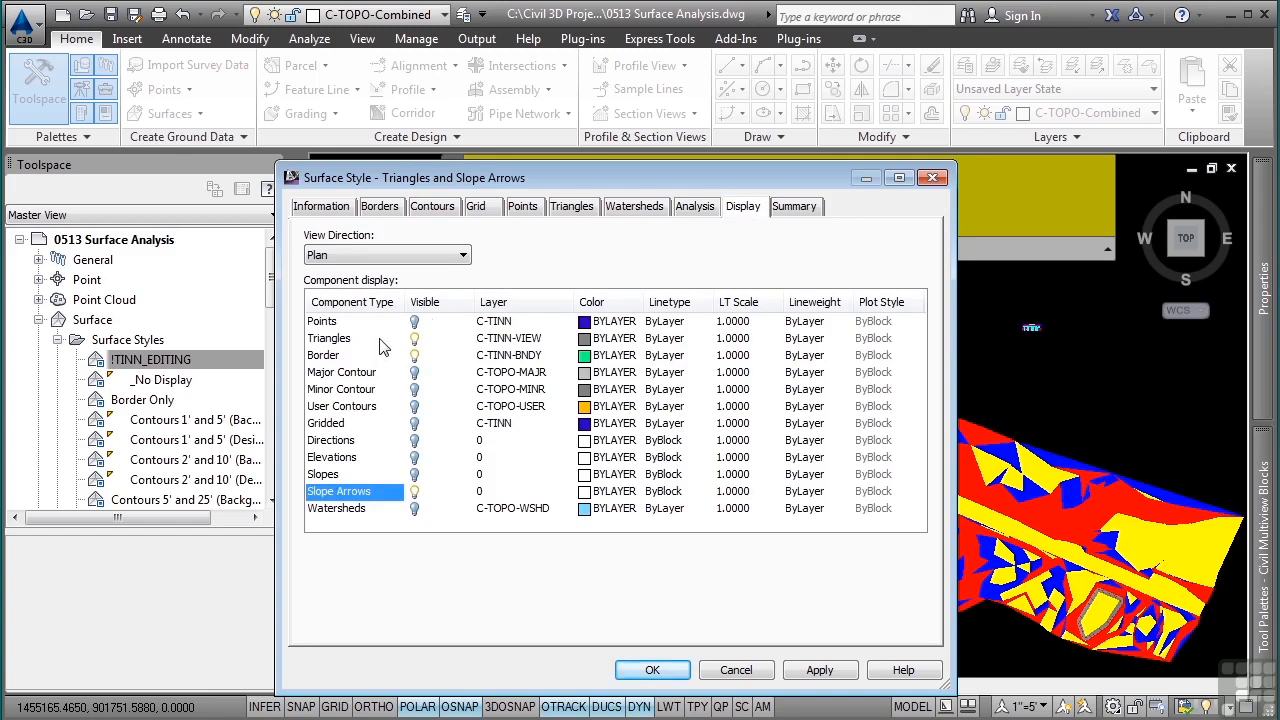
click(409, 258)
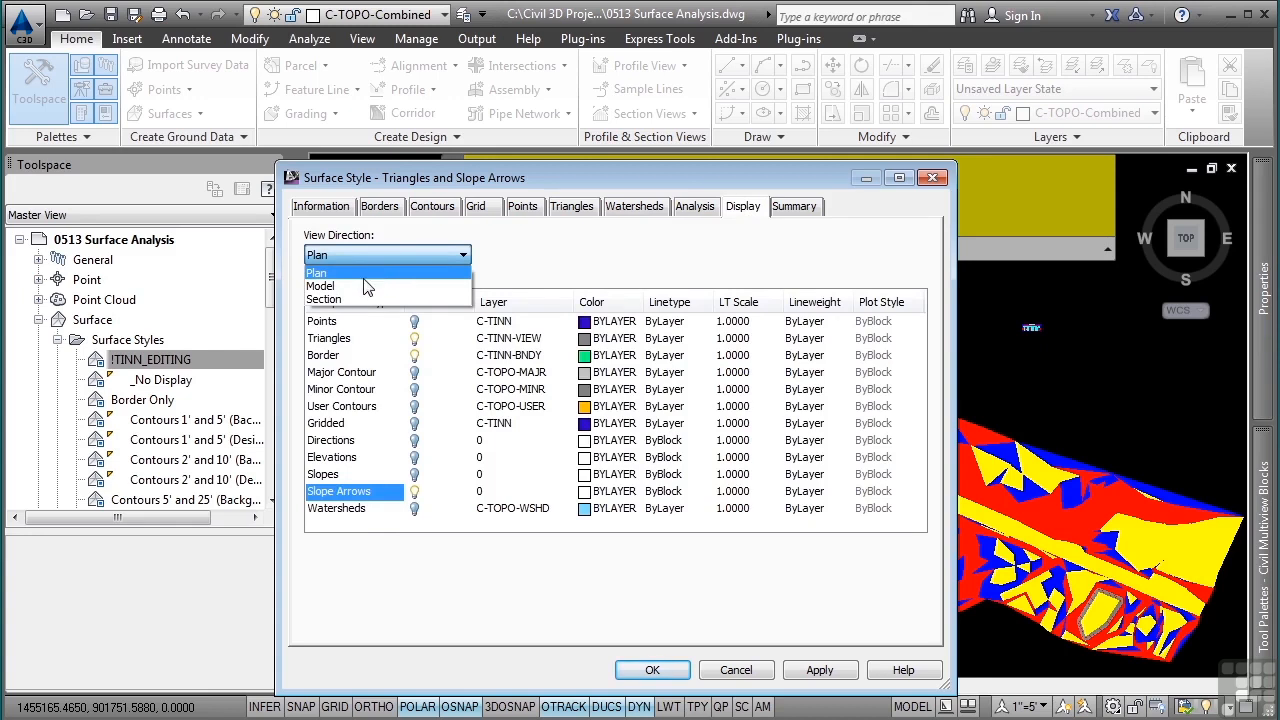
click(367, 287)
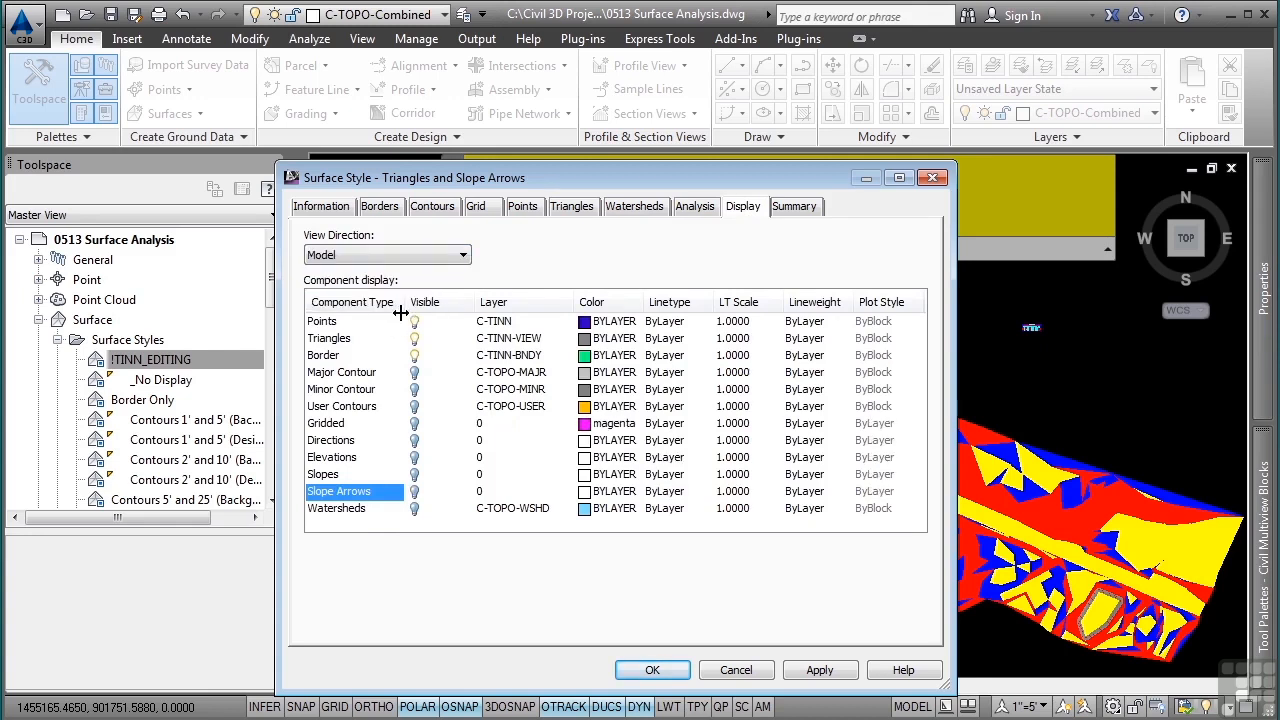
click(415, 322)
click(414, 491)
click(652, 670)
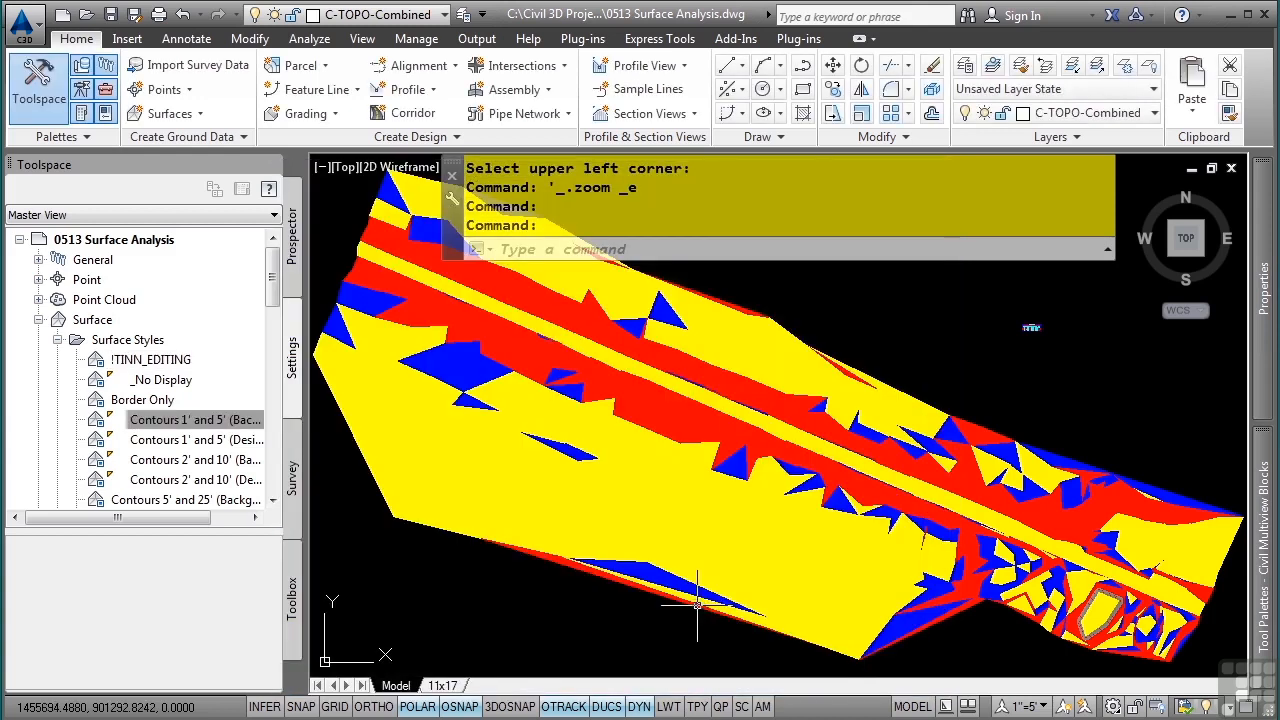
Assign the Triangles and Slope Arrows style to the Combined EG surface, accept its properties and clear the selection.
click(668, 478)
click(314, 116)
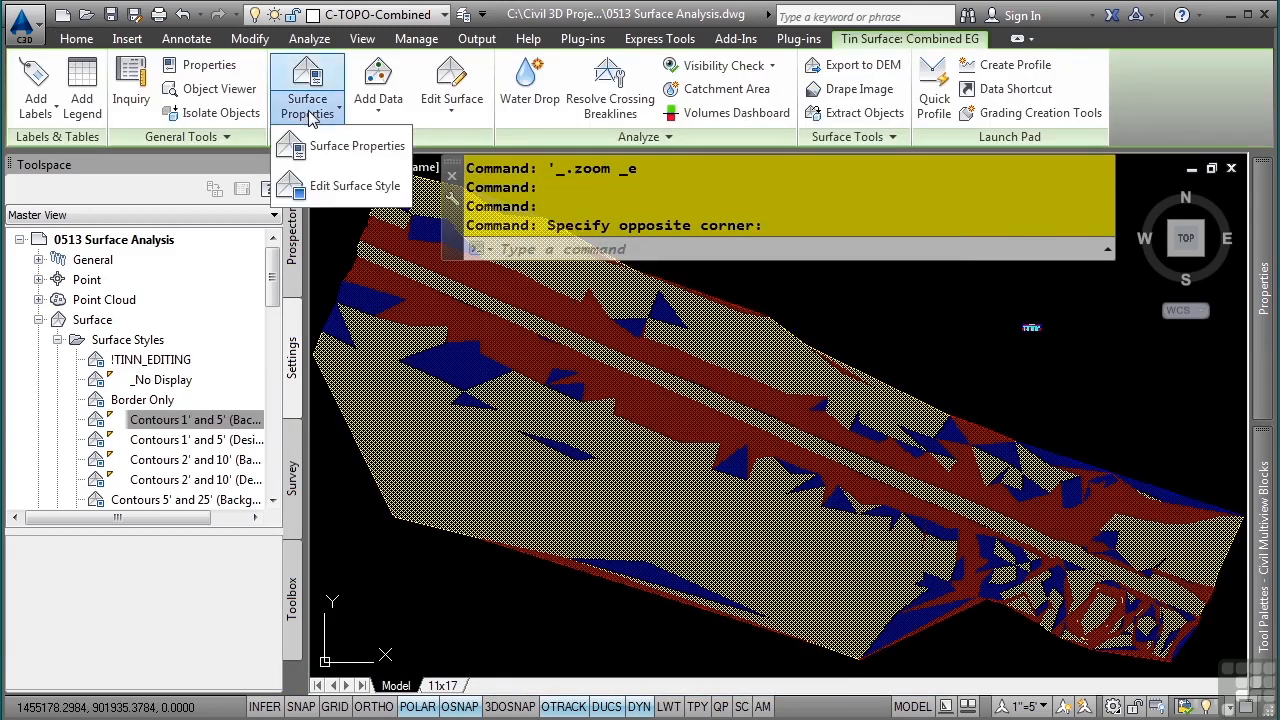
click(330, 159)
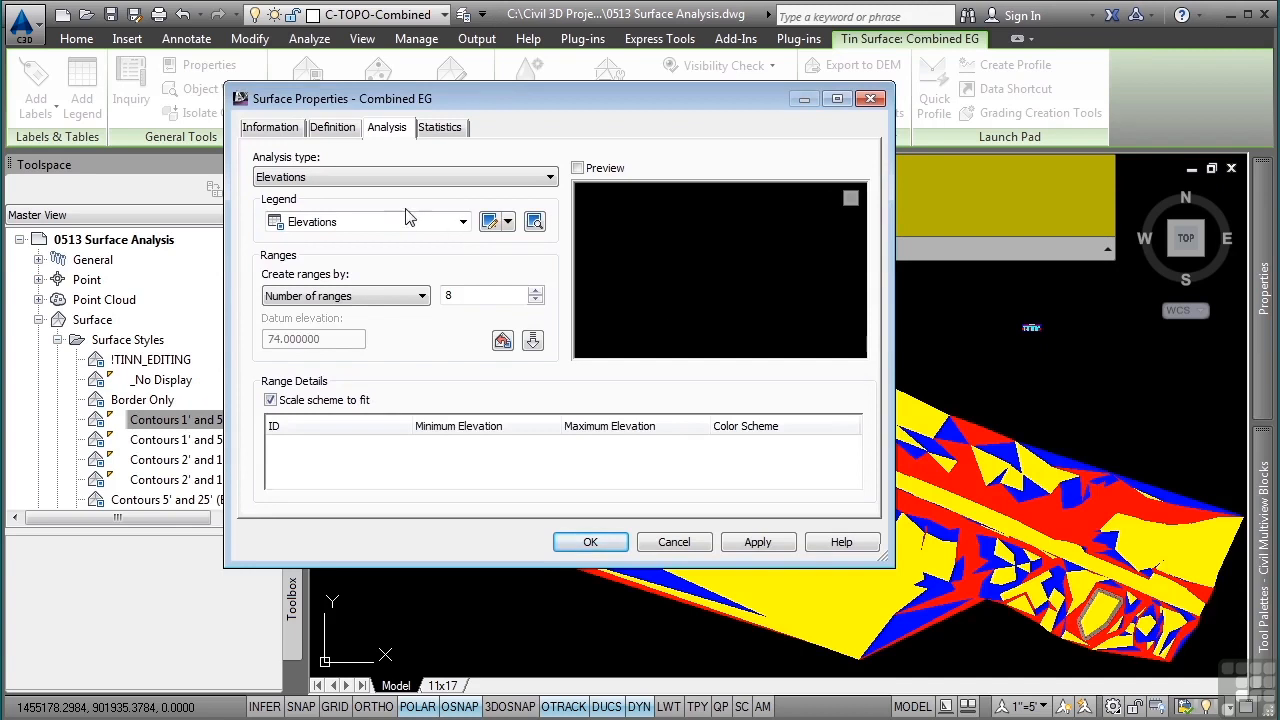
click(276, 128)
click(338, 332)
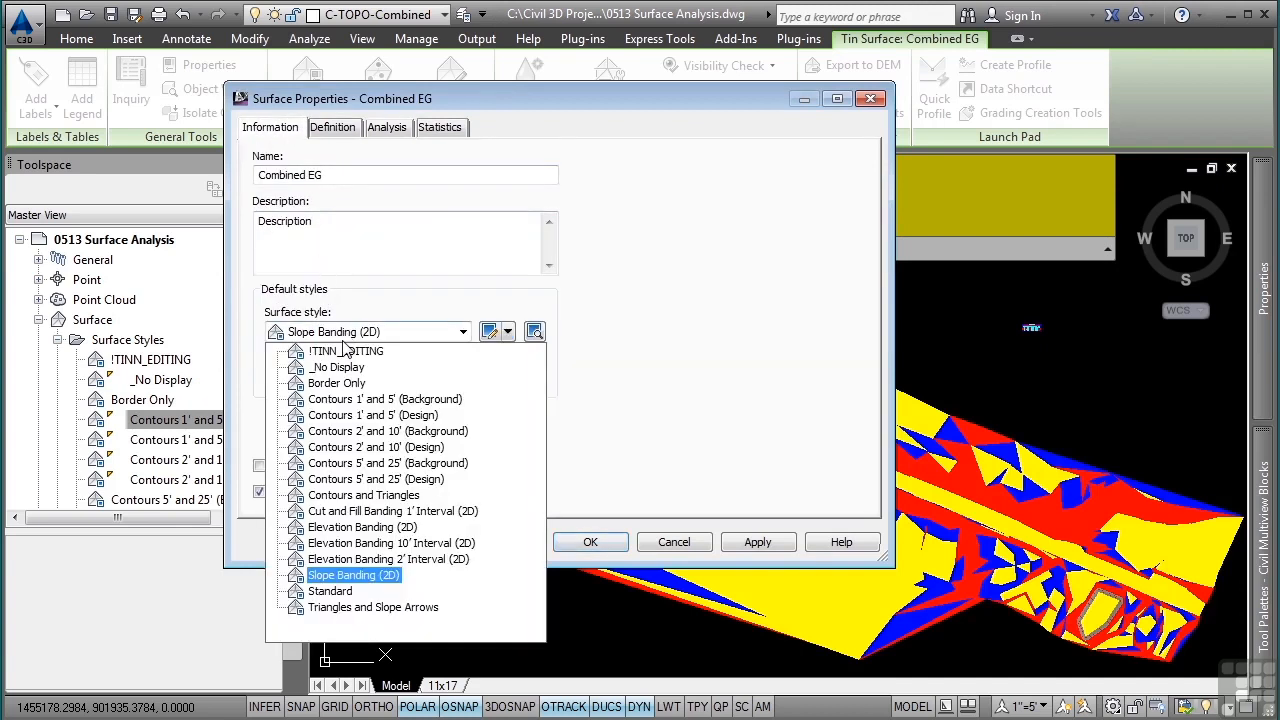
click(373, 607)
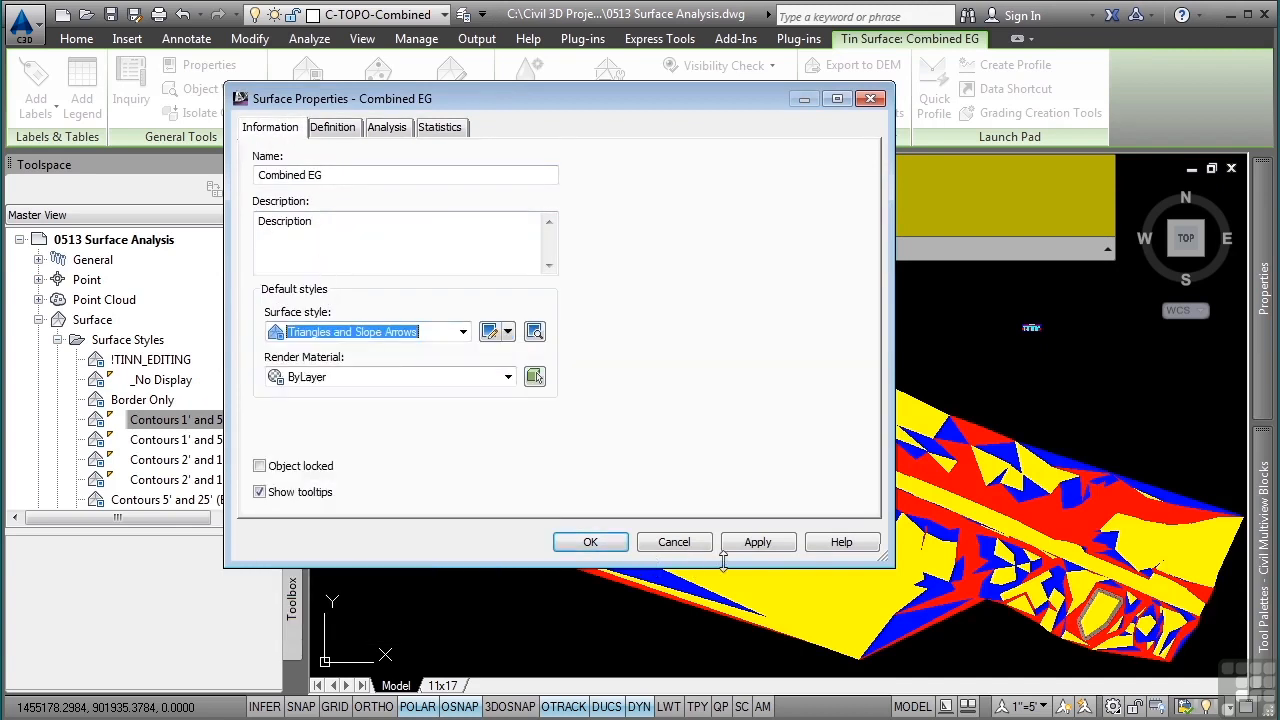
click(757, 550)
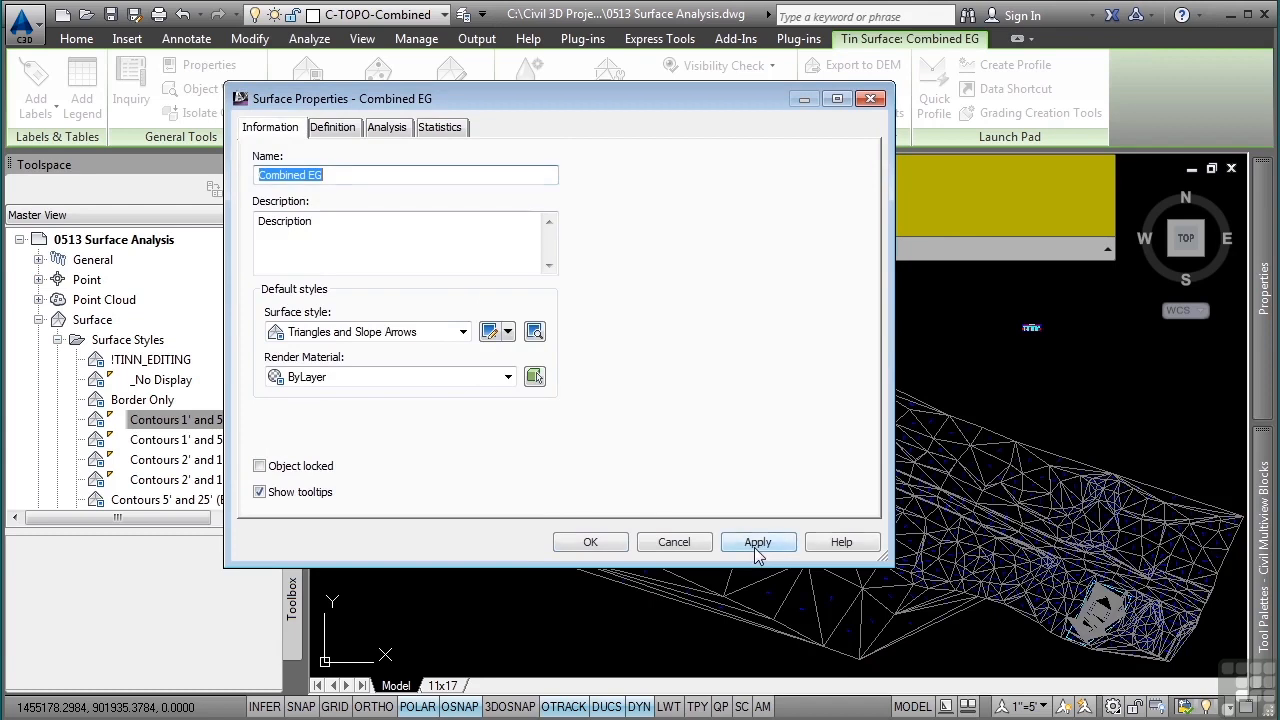
click(590, 543)
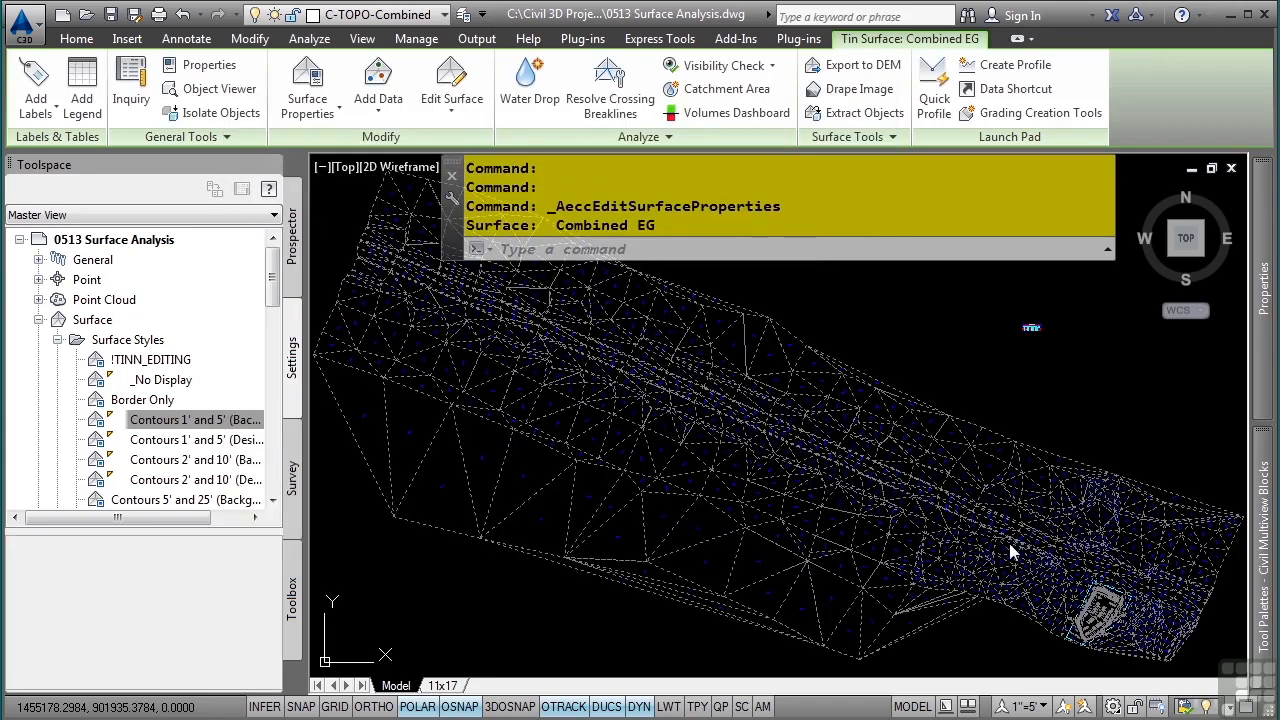
key(Escape)
key(Escape)
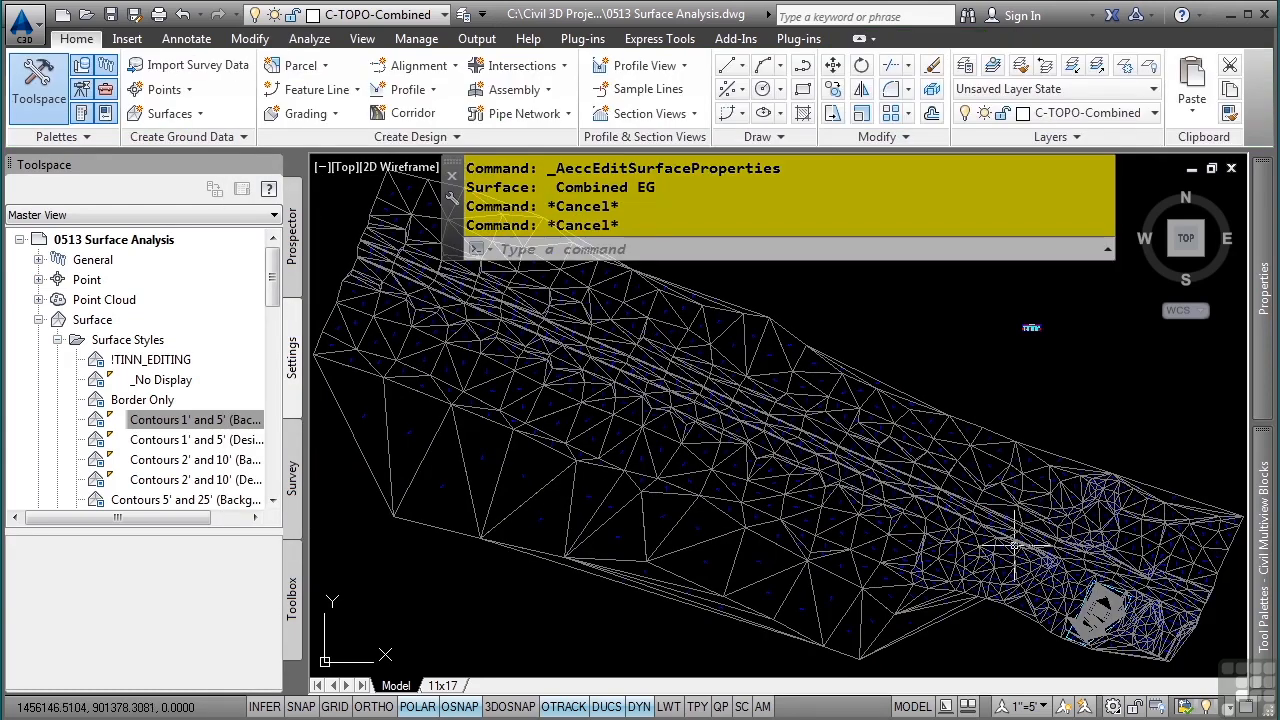
Examine the slope arrows on the Combined EG triangles up close along the corridor and across the full surface.
scroll(1003, 548, up, 3)
scroll(749, 528, up, 2)
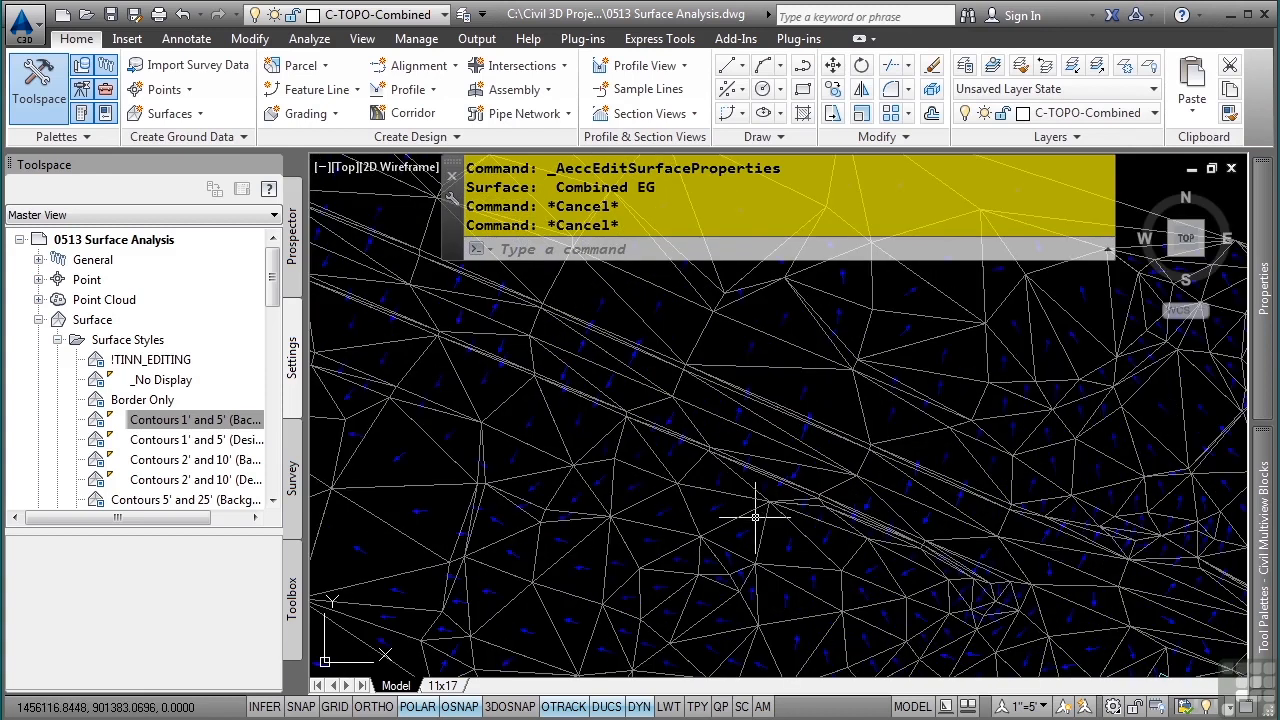
scroll(760, 530, up, 3)
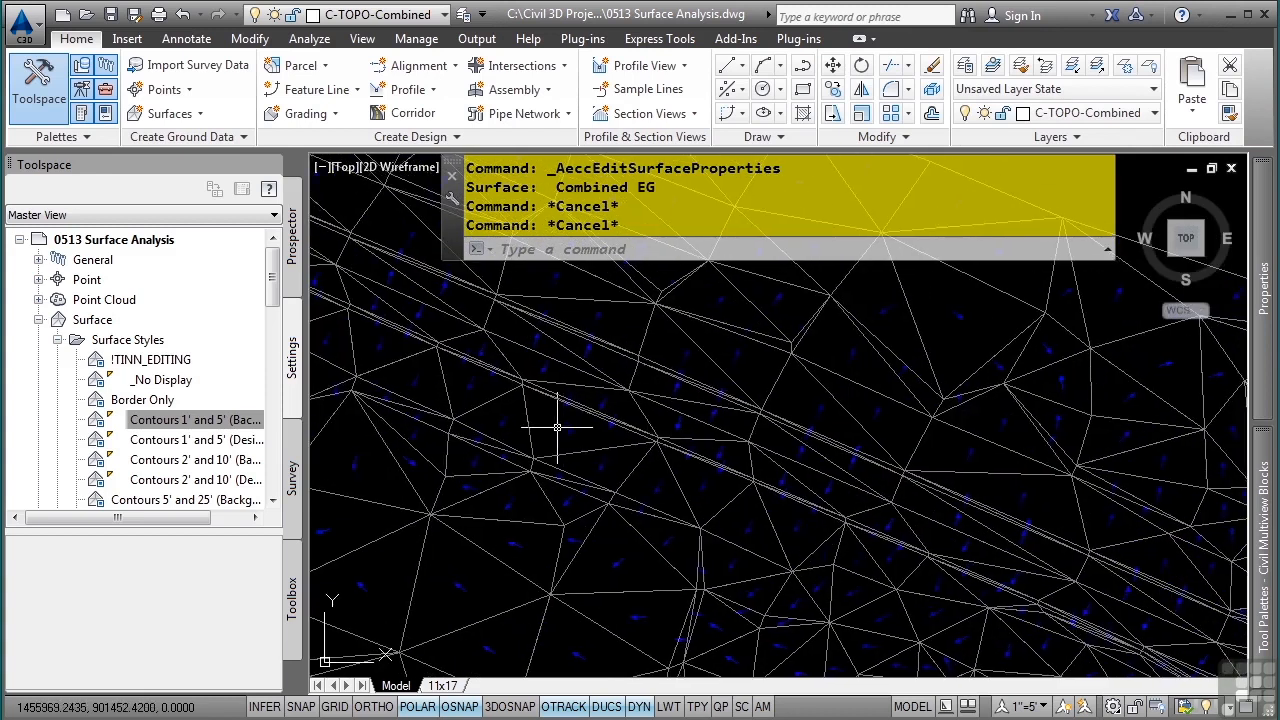
scroll(560, 455, up, 2)
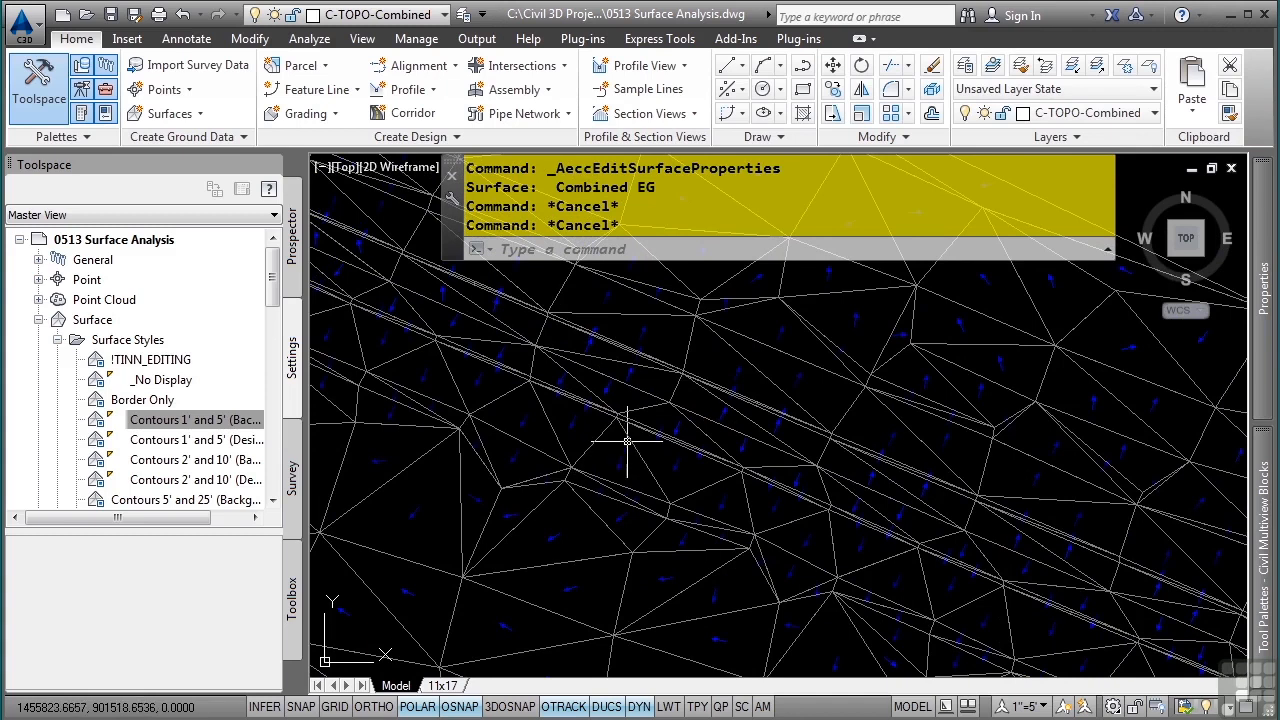
middle_drag(481, 423, 904, 568)
middle_drag(608, 582, 834, 462)
middle_drag(954, 471, 712, 480)
middle_drag(818, 525, 711, 527)
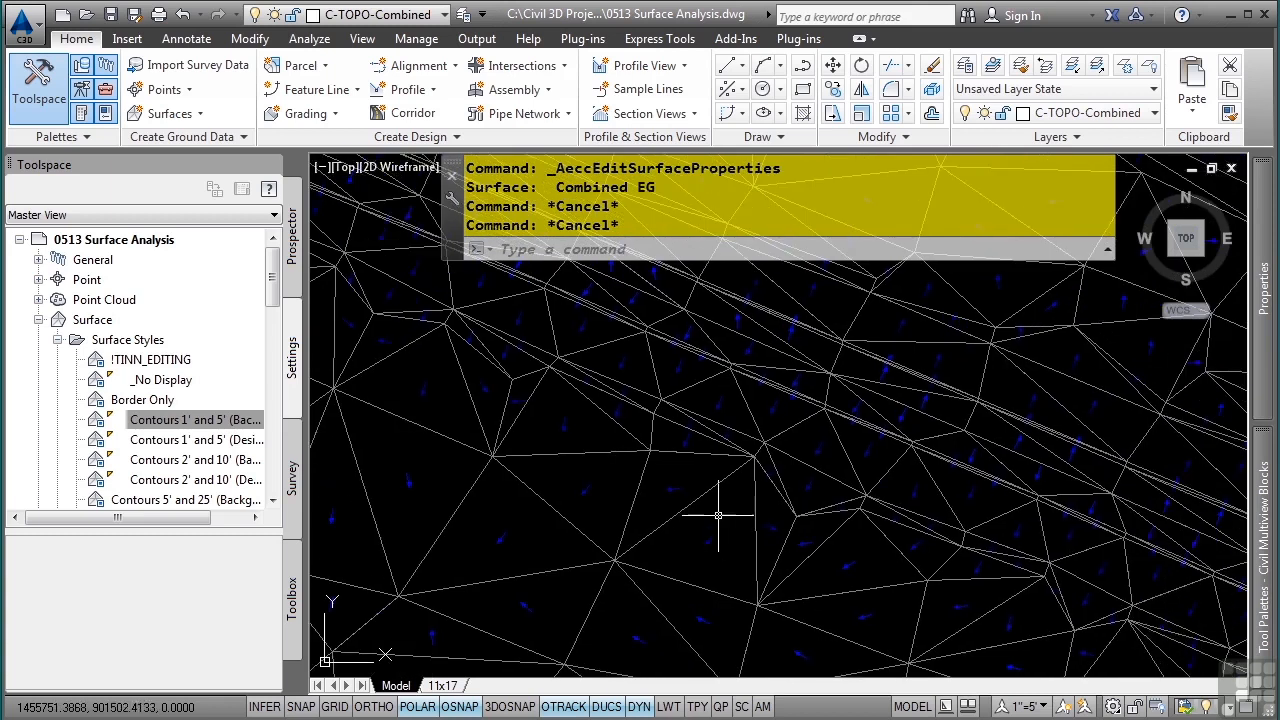
middle_click(765, 515)
middle_click(765, 515)
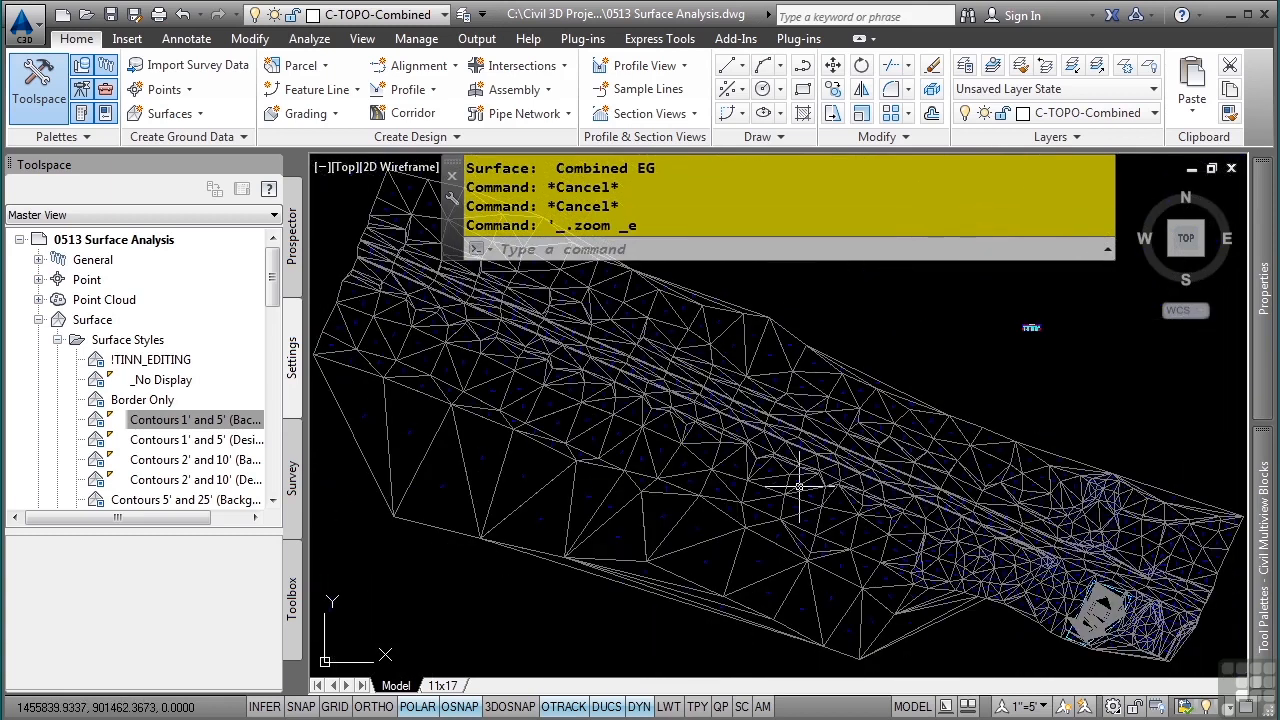
mouse_move(937, 485)
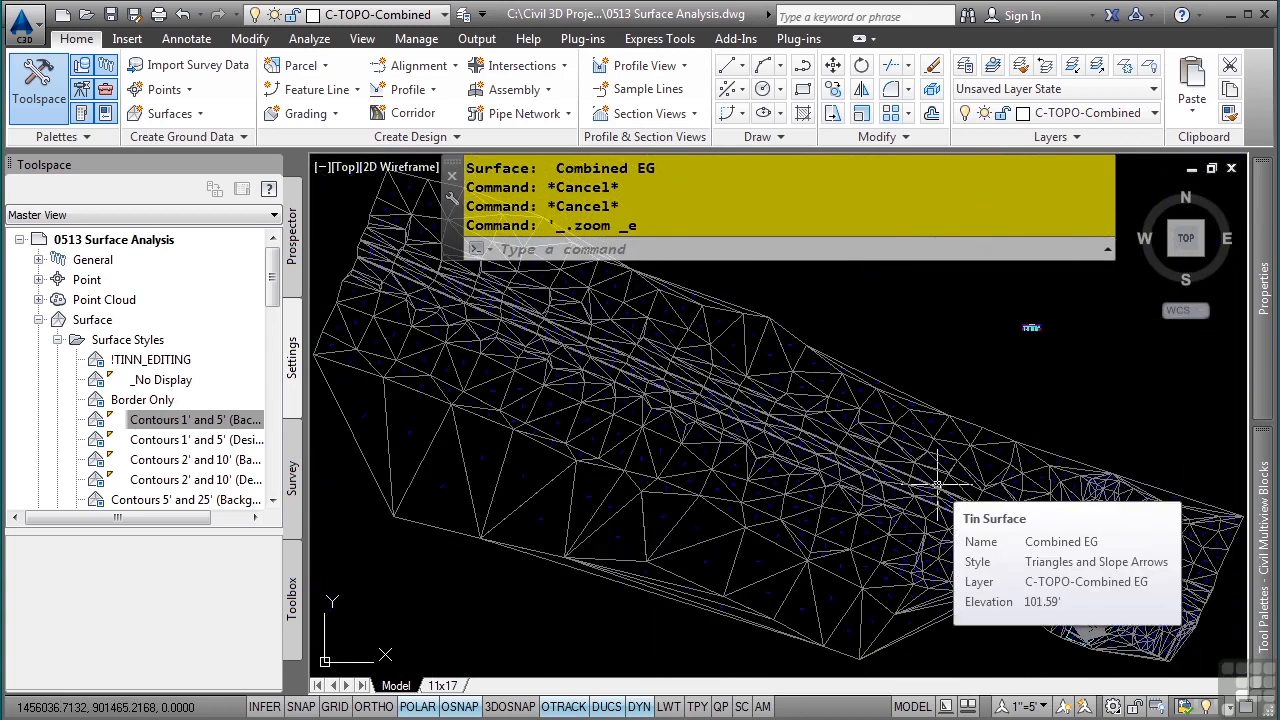